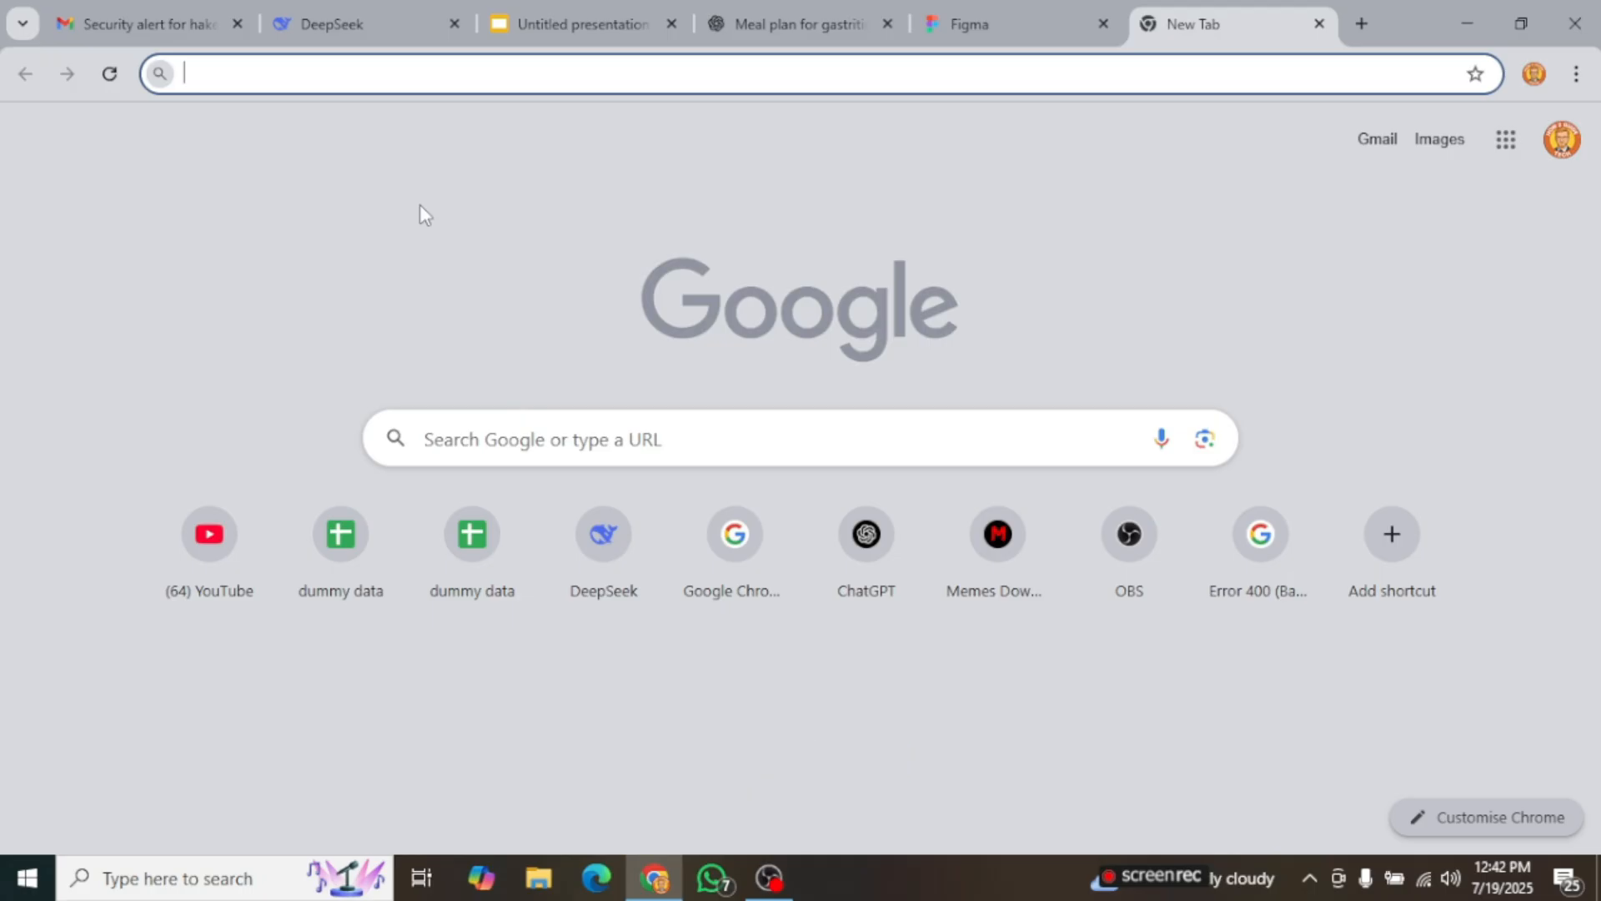
- Open the Docker website at docker.com and dismiss the cookie notice
click(295, 73)
text(docker)
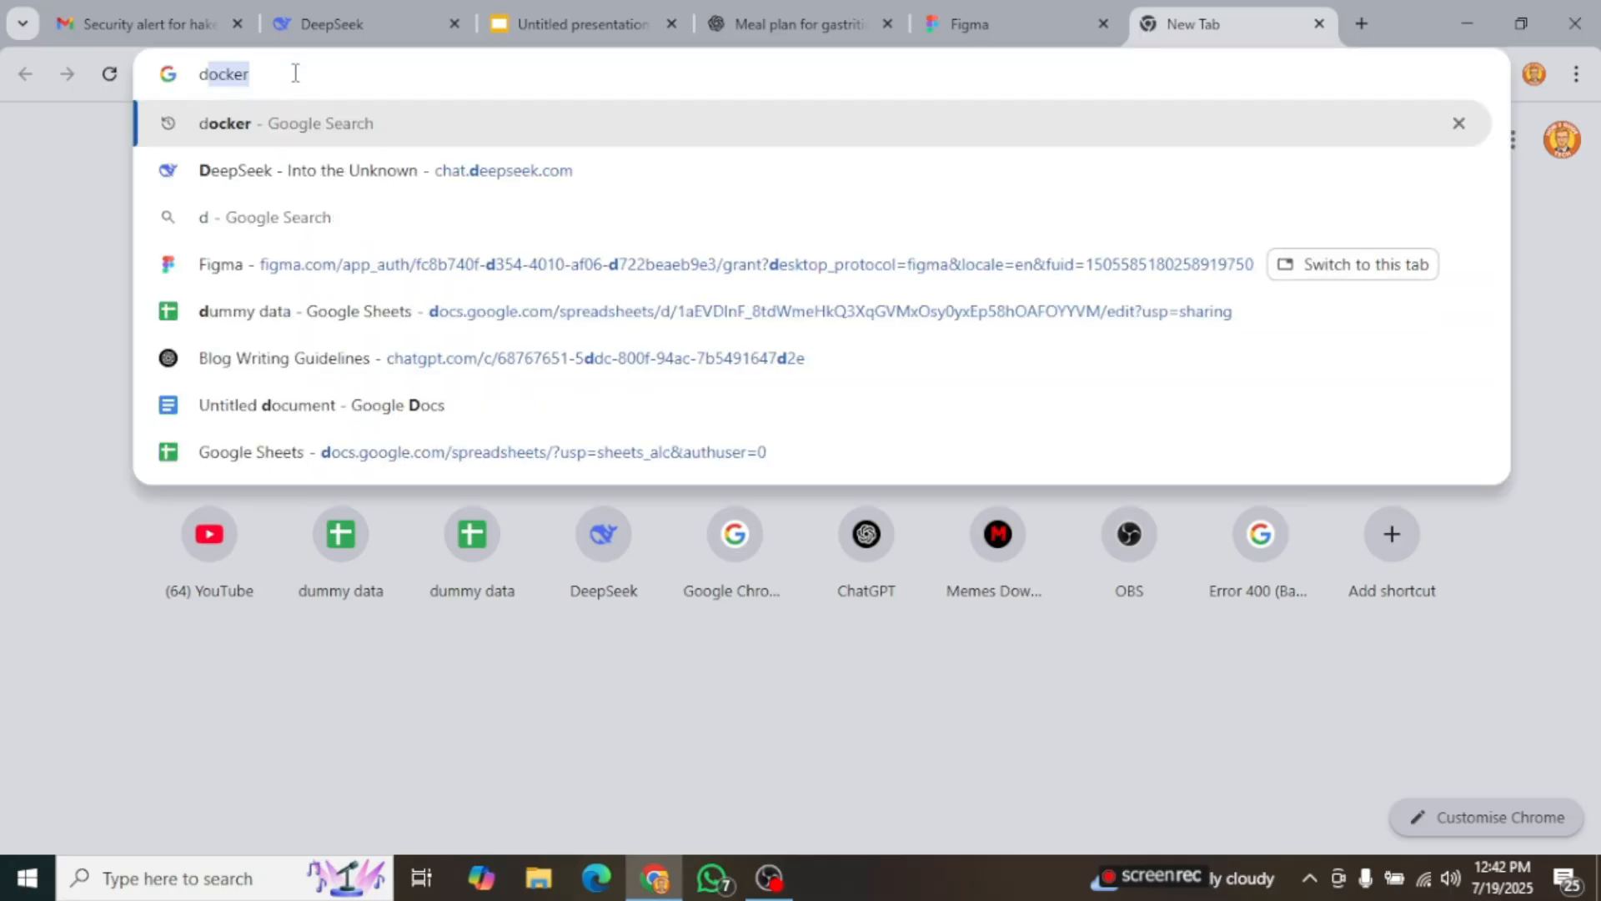
key(Return)
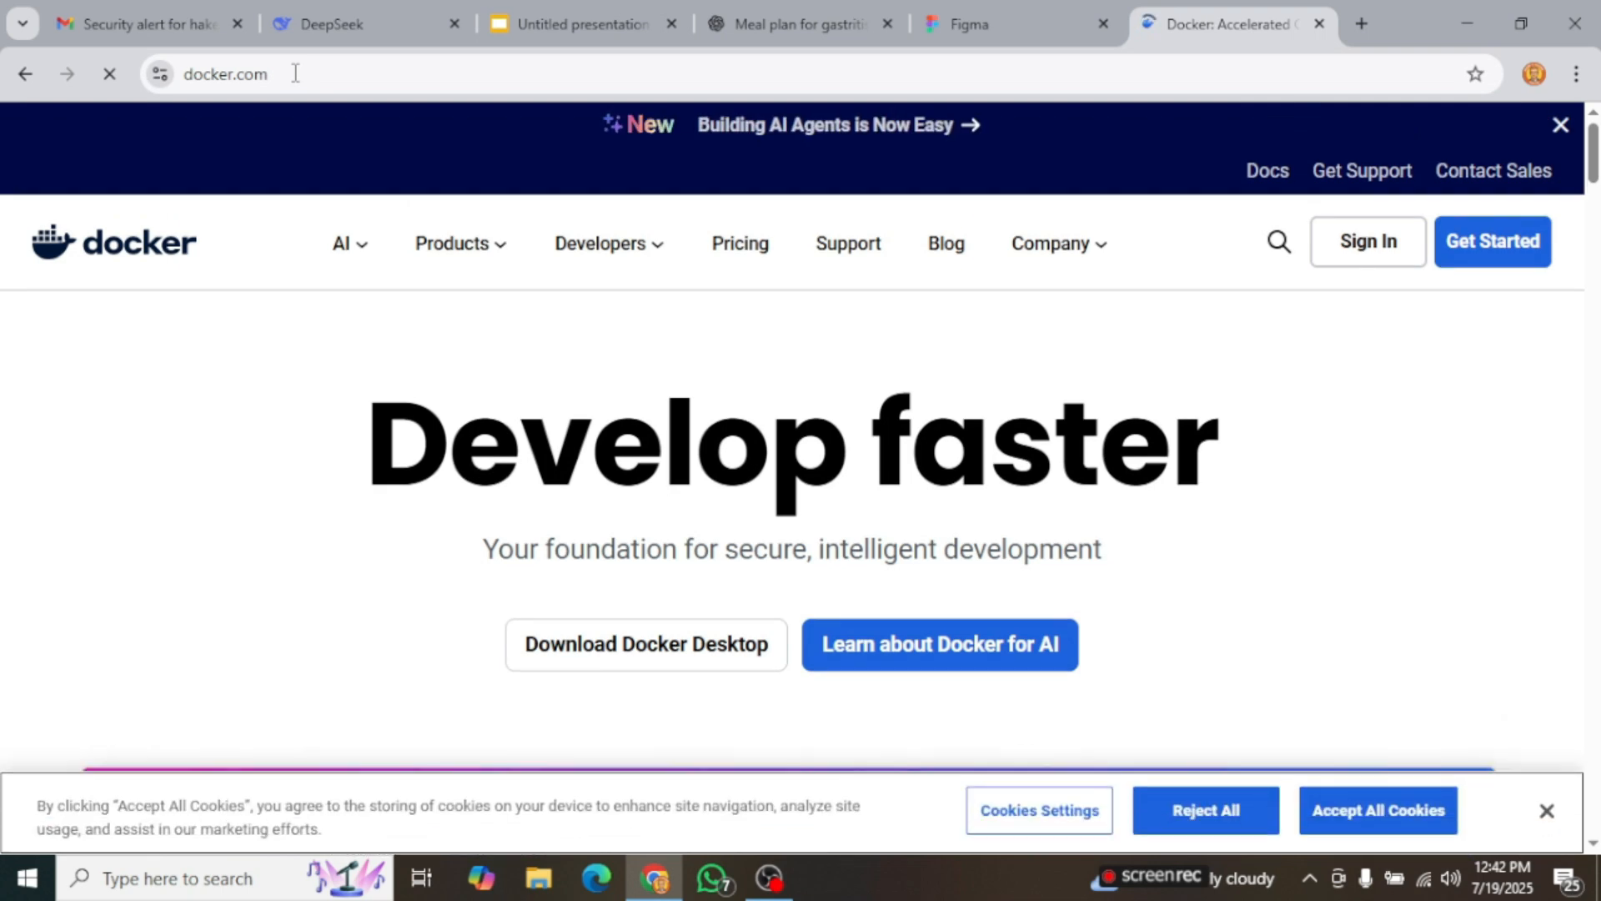
click(1547, 810)
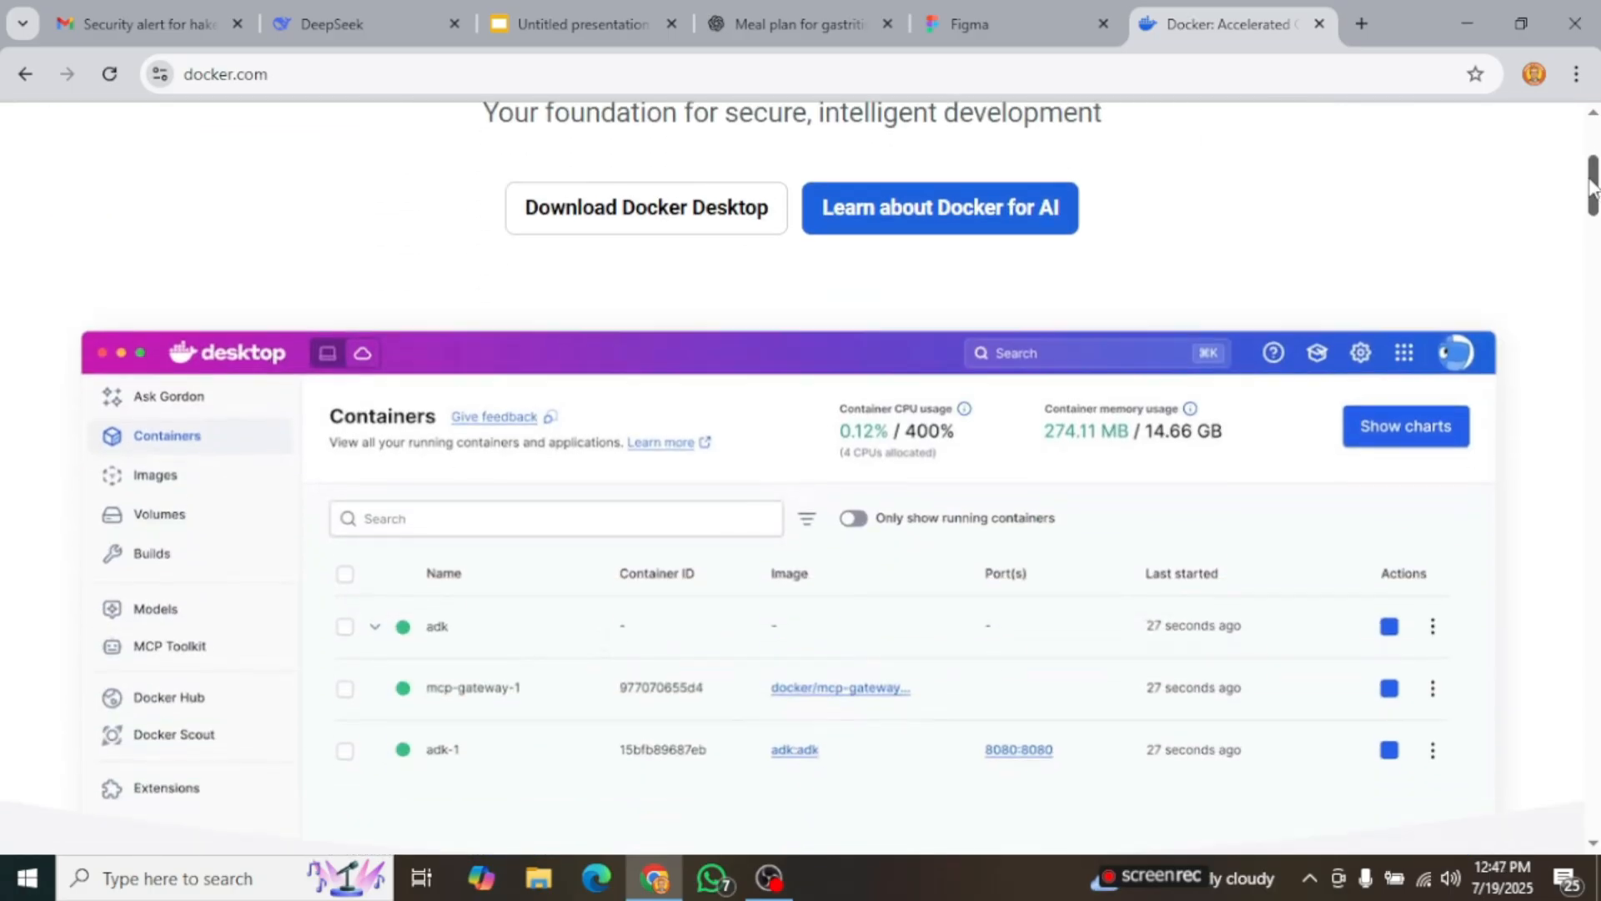
- Download the Docker Desktop installer for Windows – AMD64
scroll(1117, 199, down, 1)
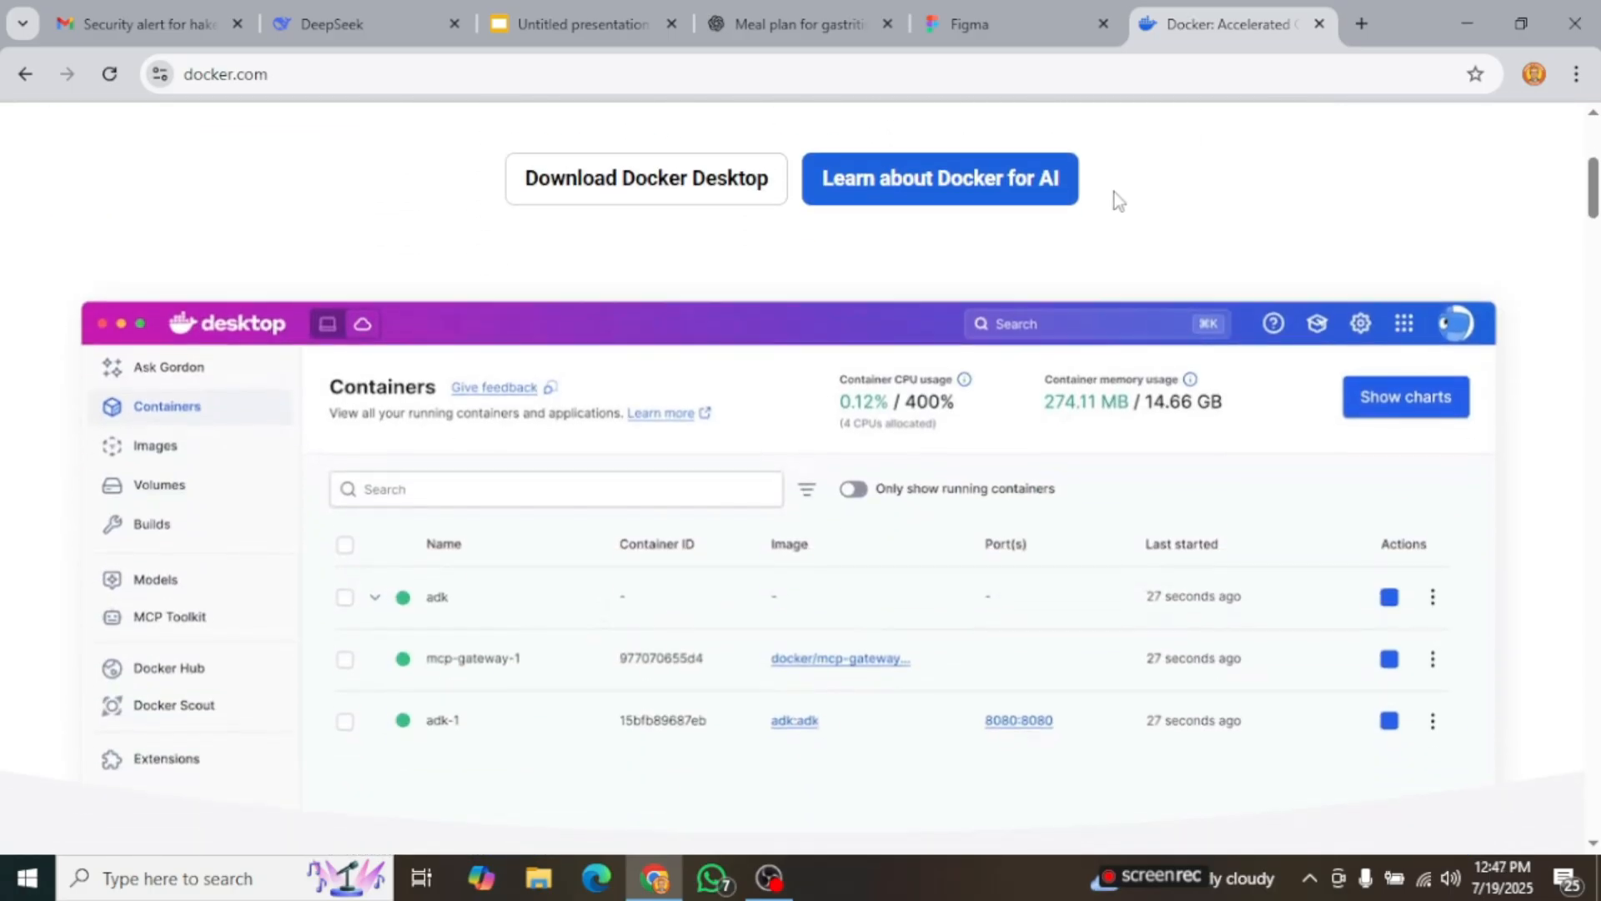
mouse_move(739, 196)
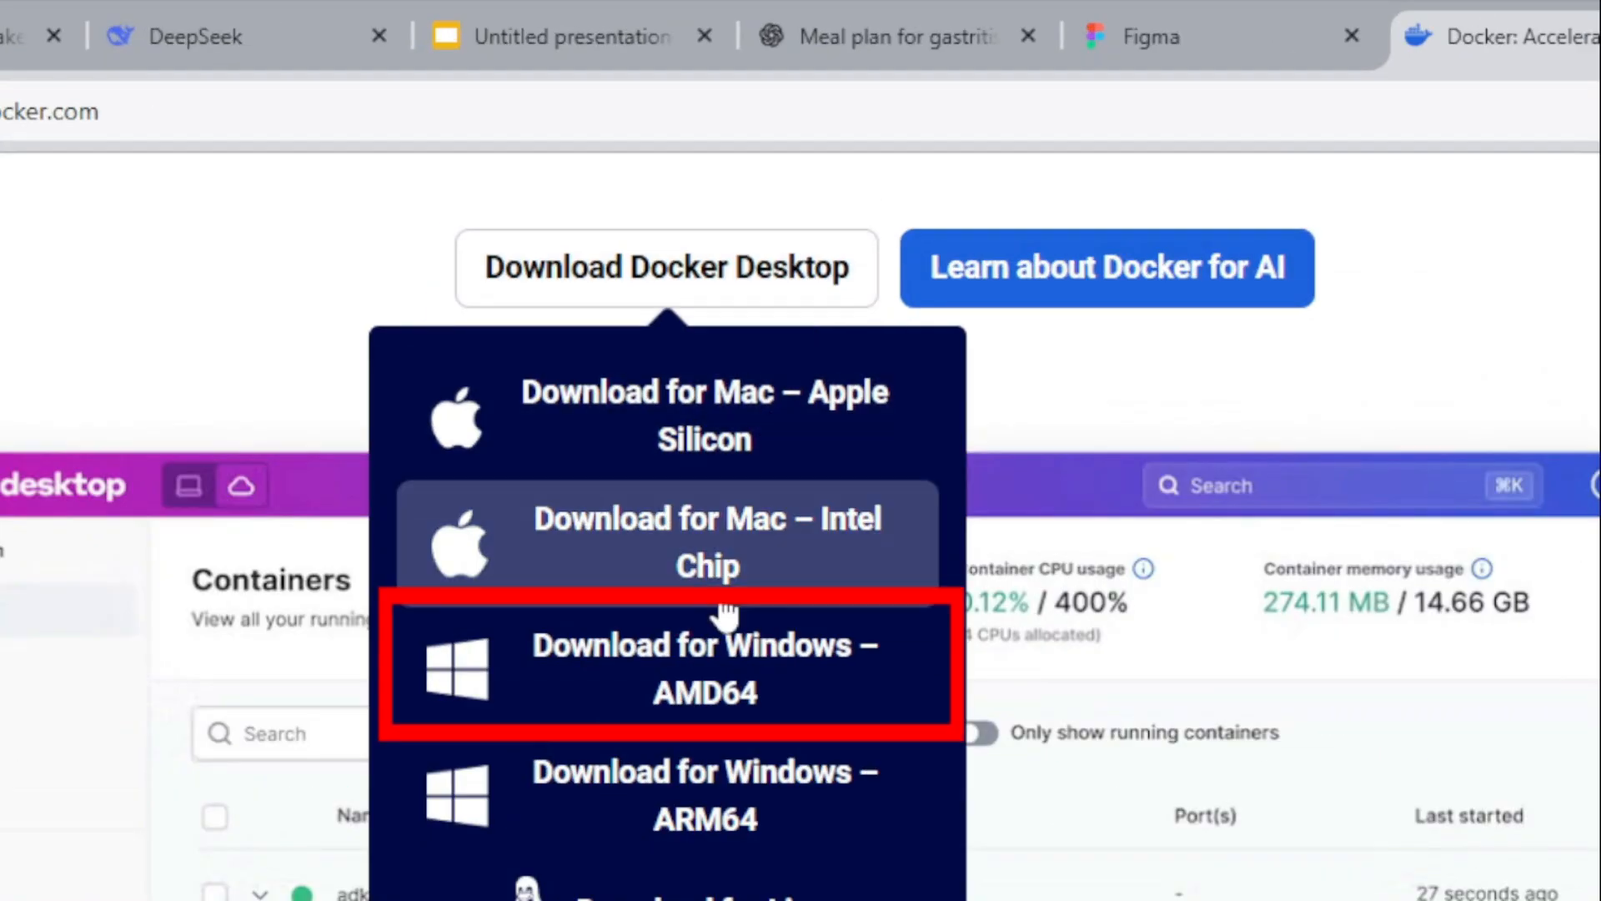
click(718, 680)
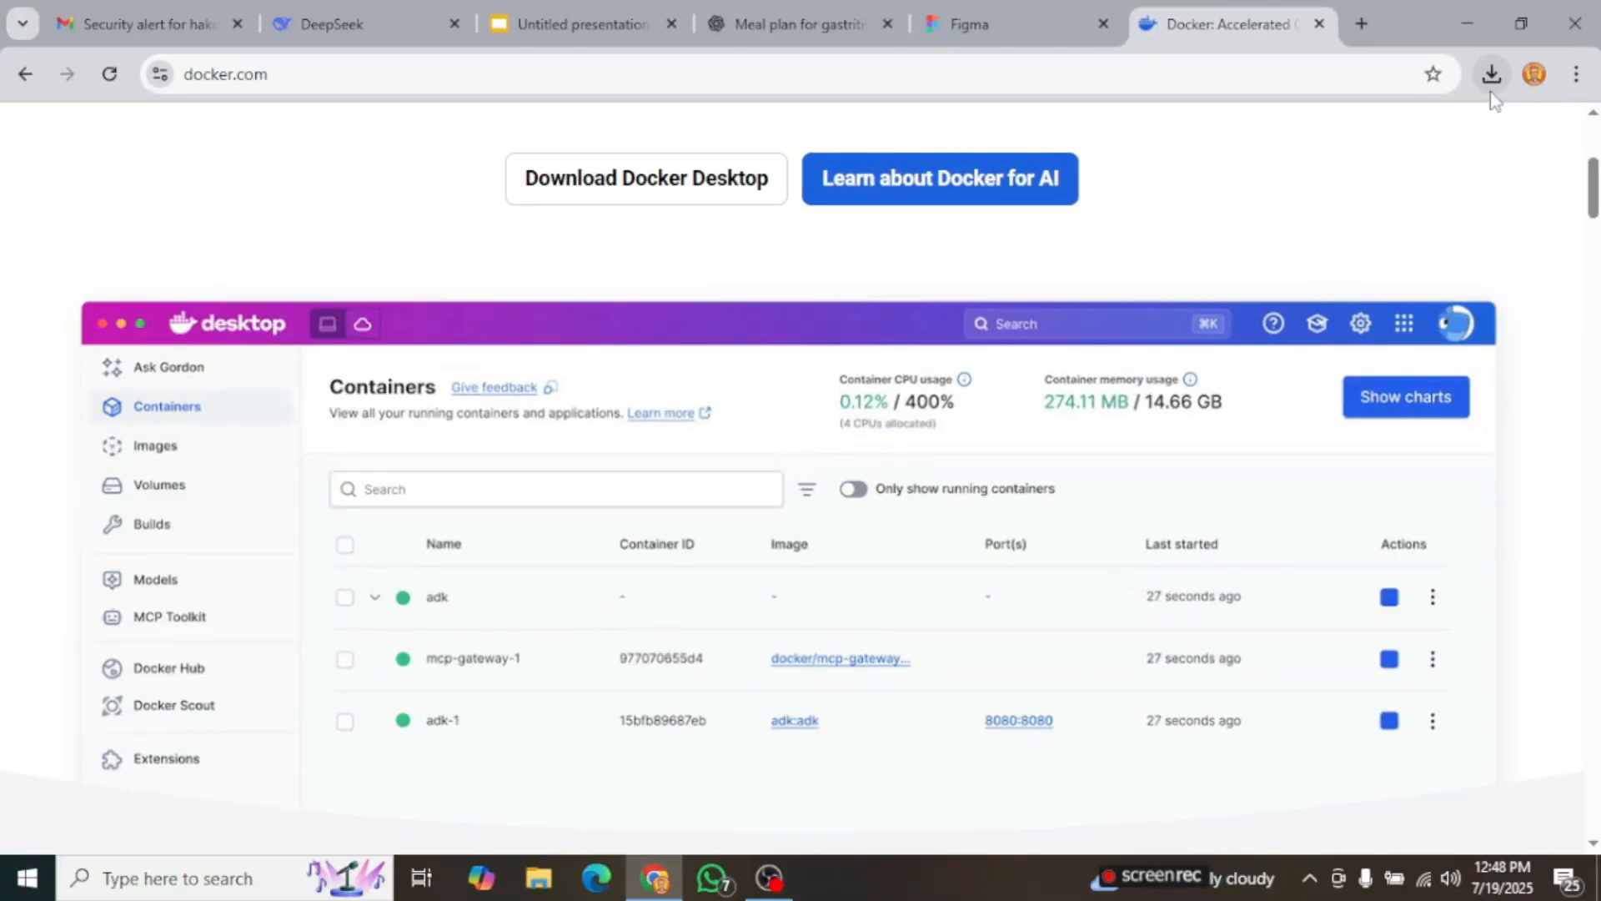
- Run the downloaded Docker Desktop Installer.exe from its folder and complete the installation
click(1492, 76)
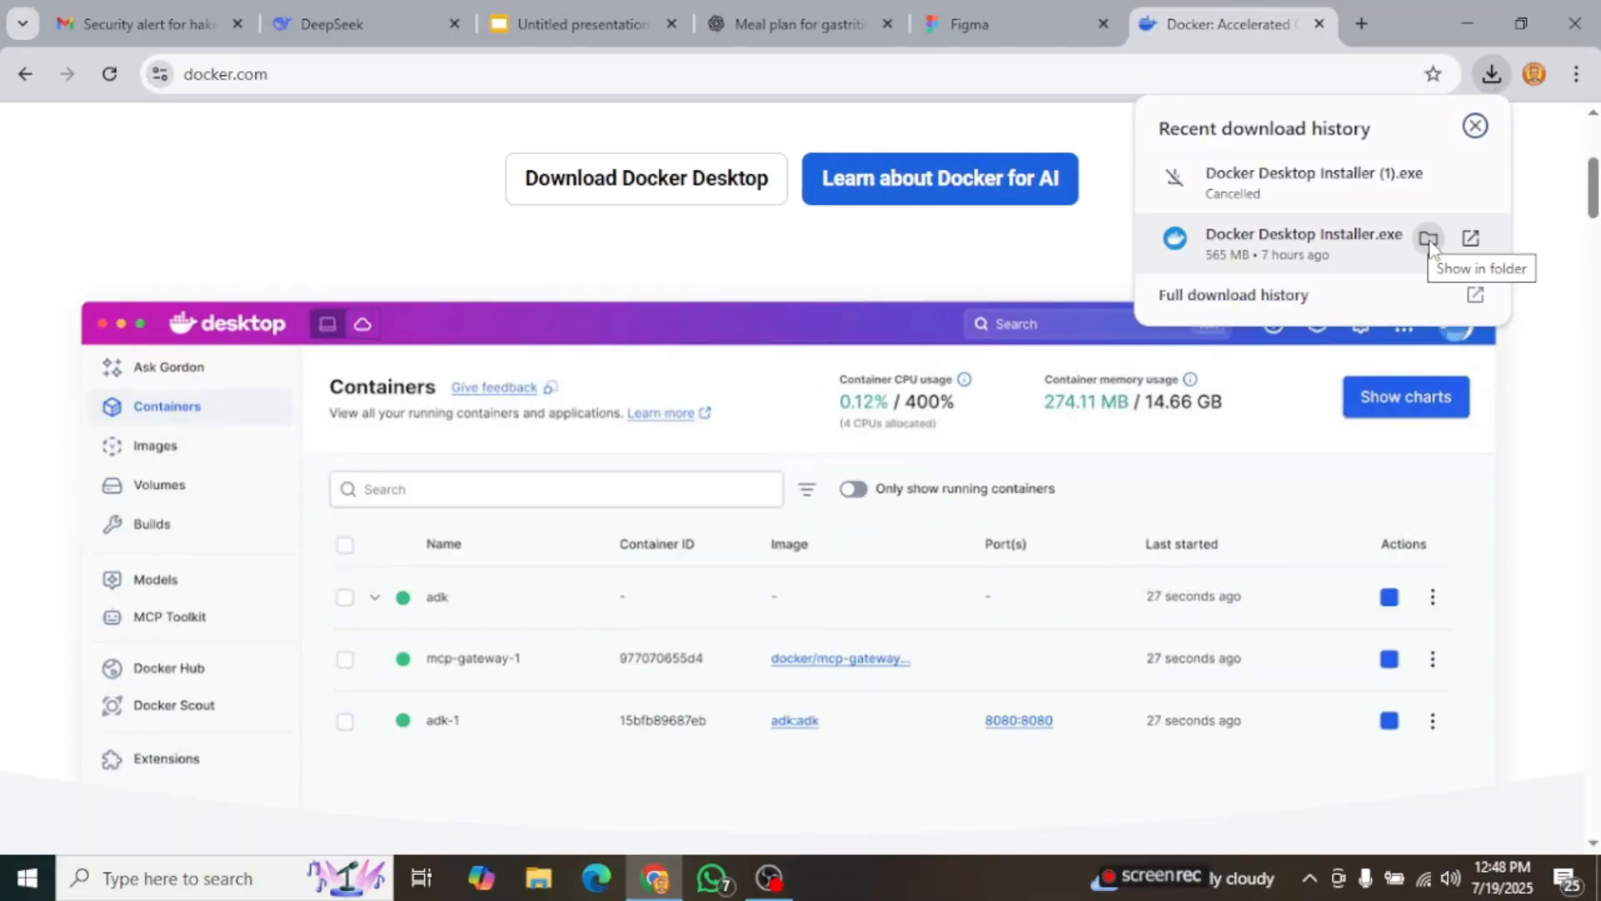
click(1426, 236)
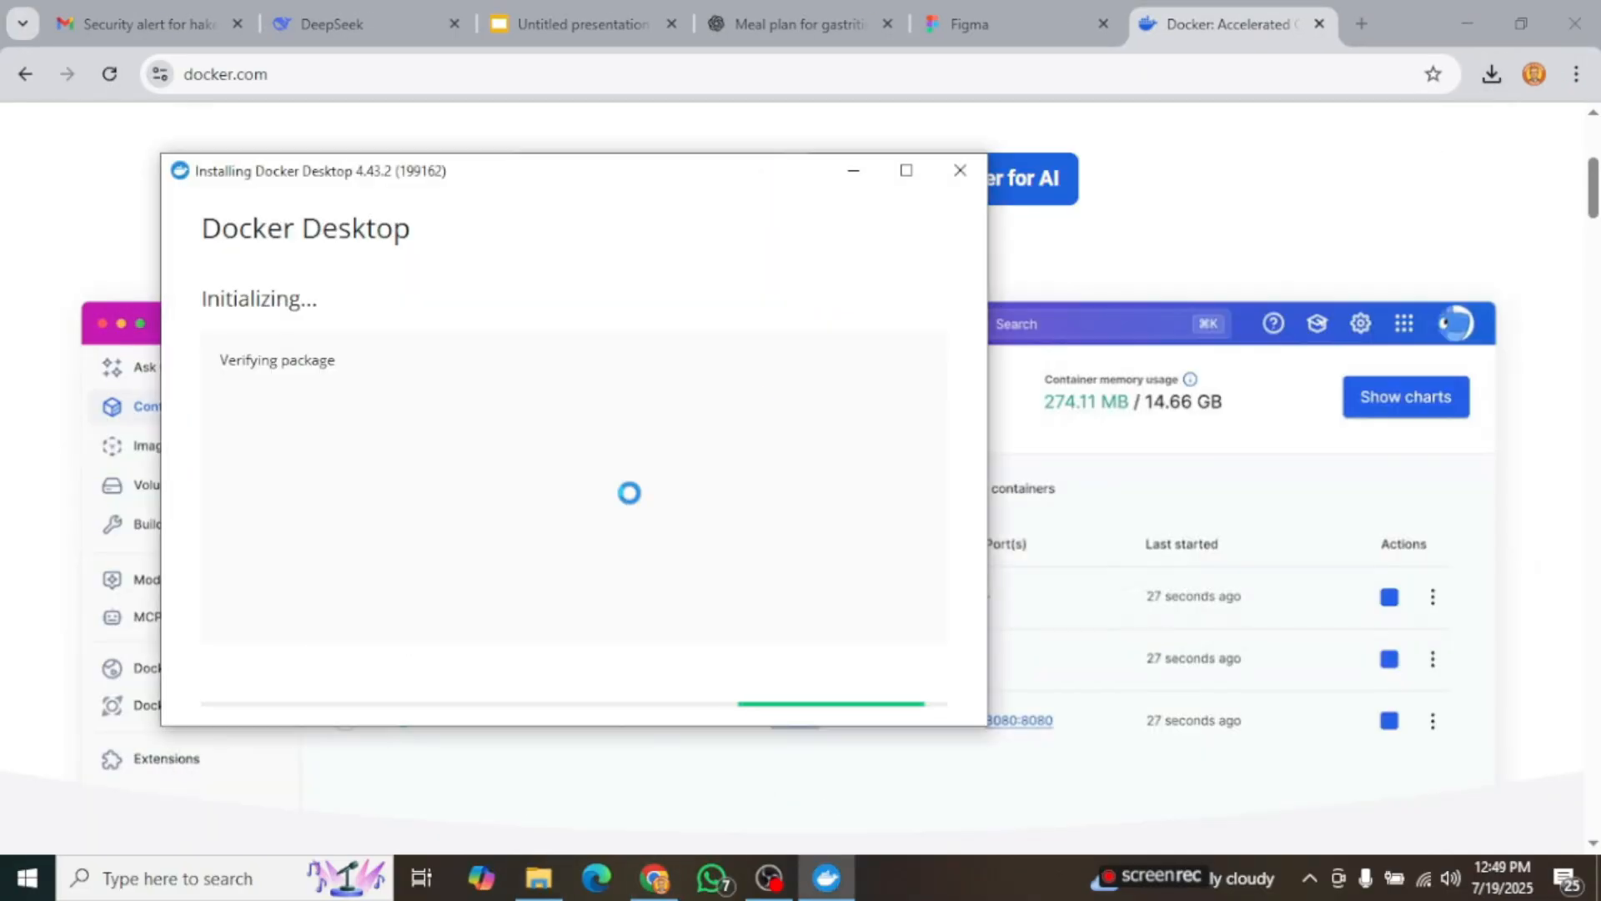
click(925, 711)
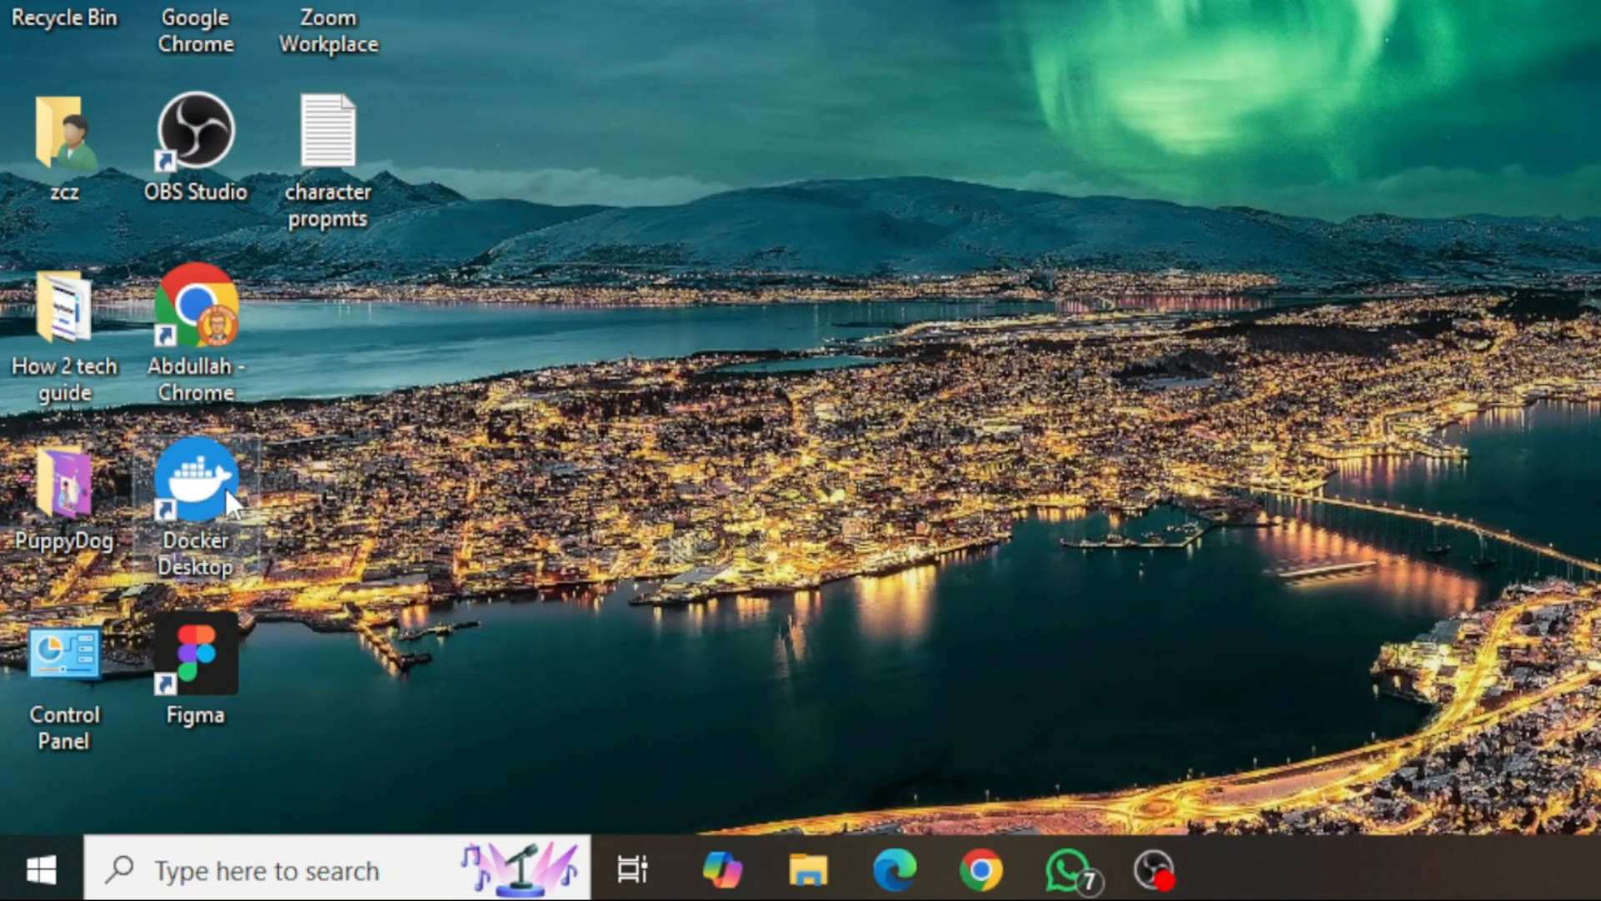
- Launch Docker Desktop from the desktop, proceed without signing in and maximize its window
double_click(227, 492)
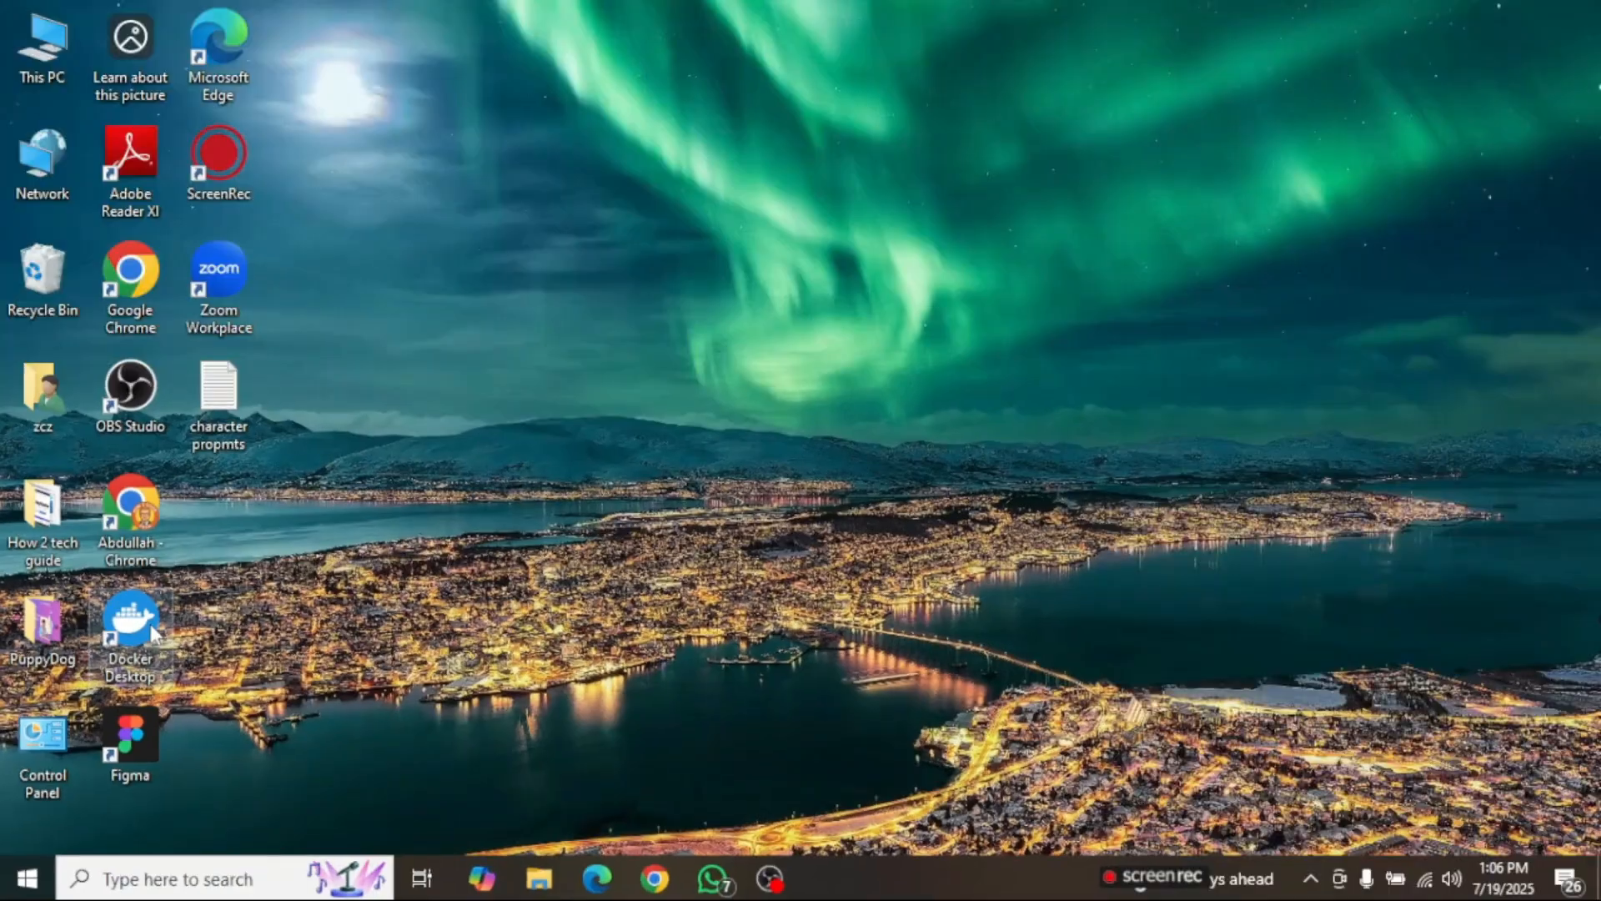
click(1054, 694)
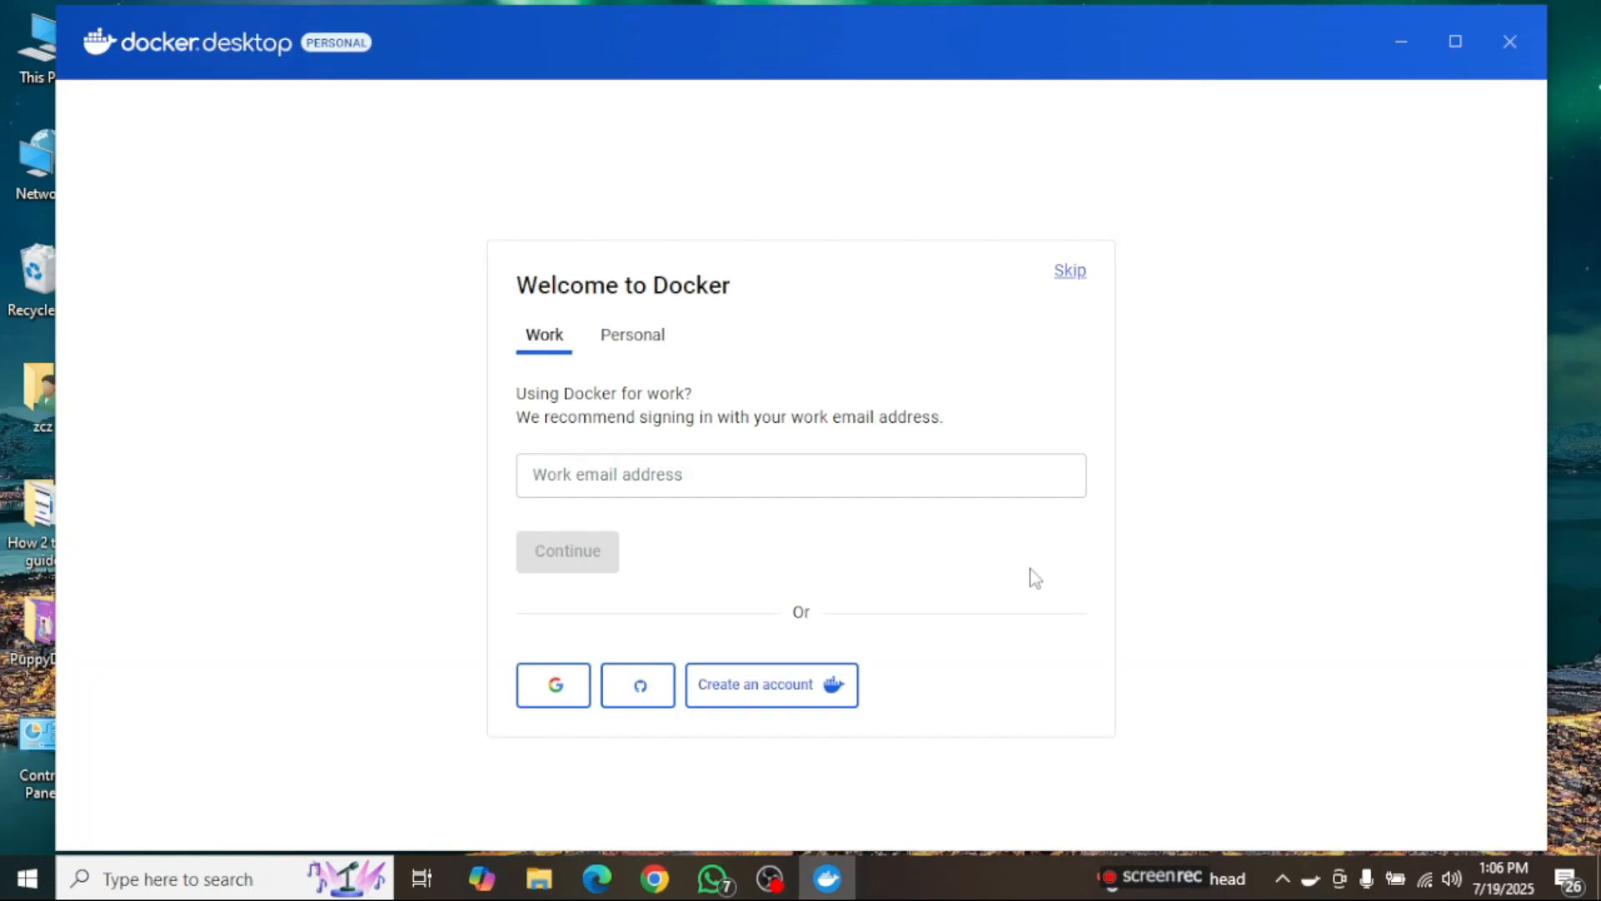
click(1073, 272)
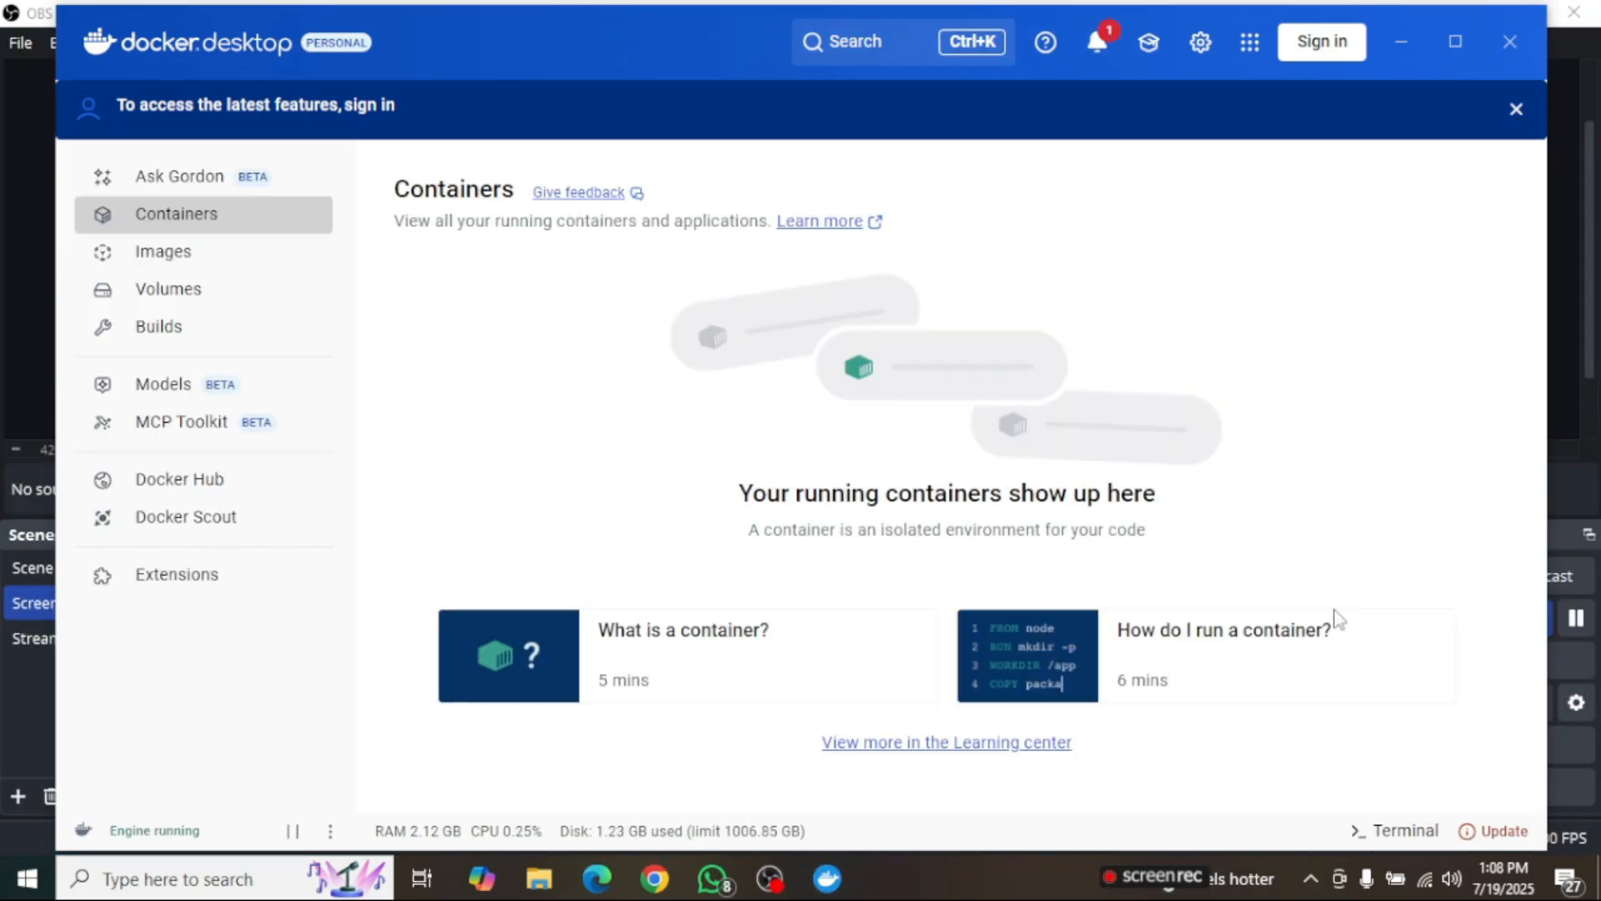
click(924, 538)
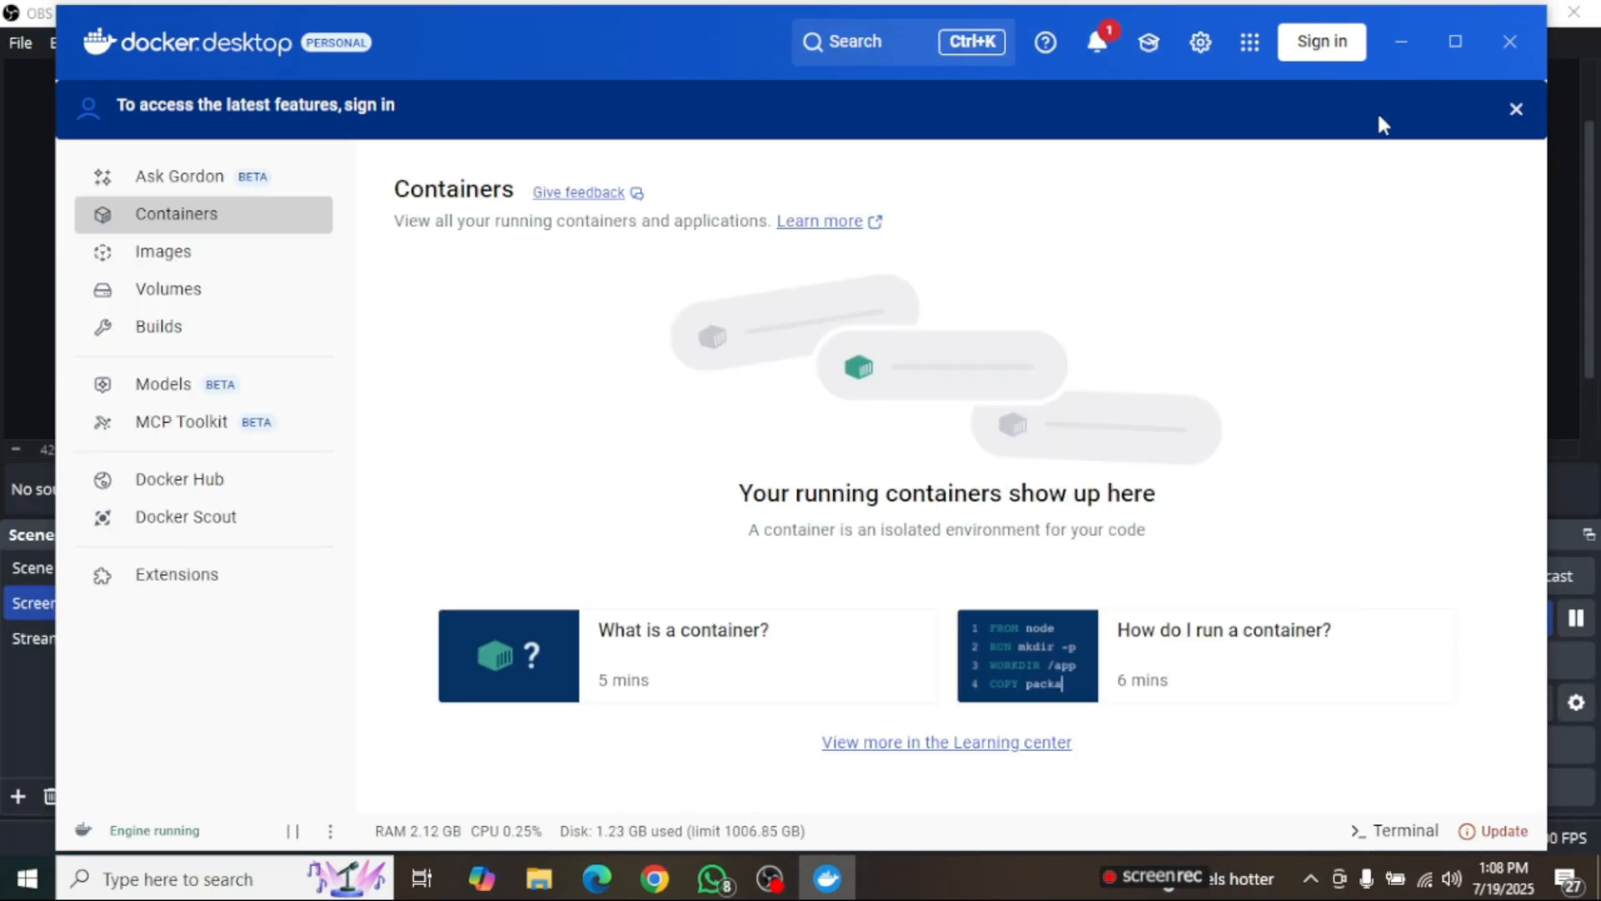
click(1458, 44)
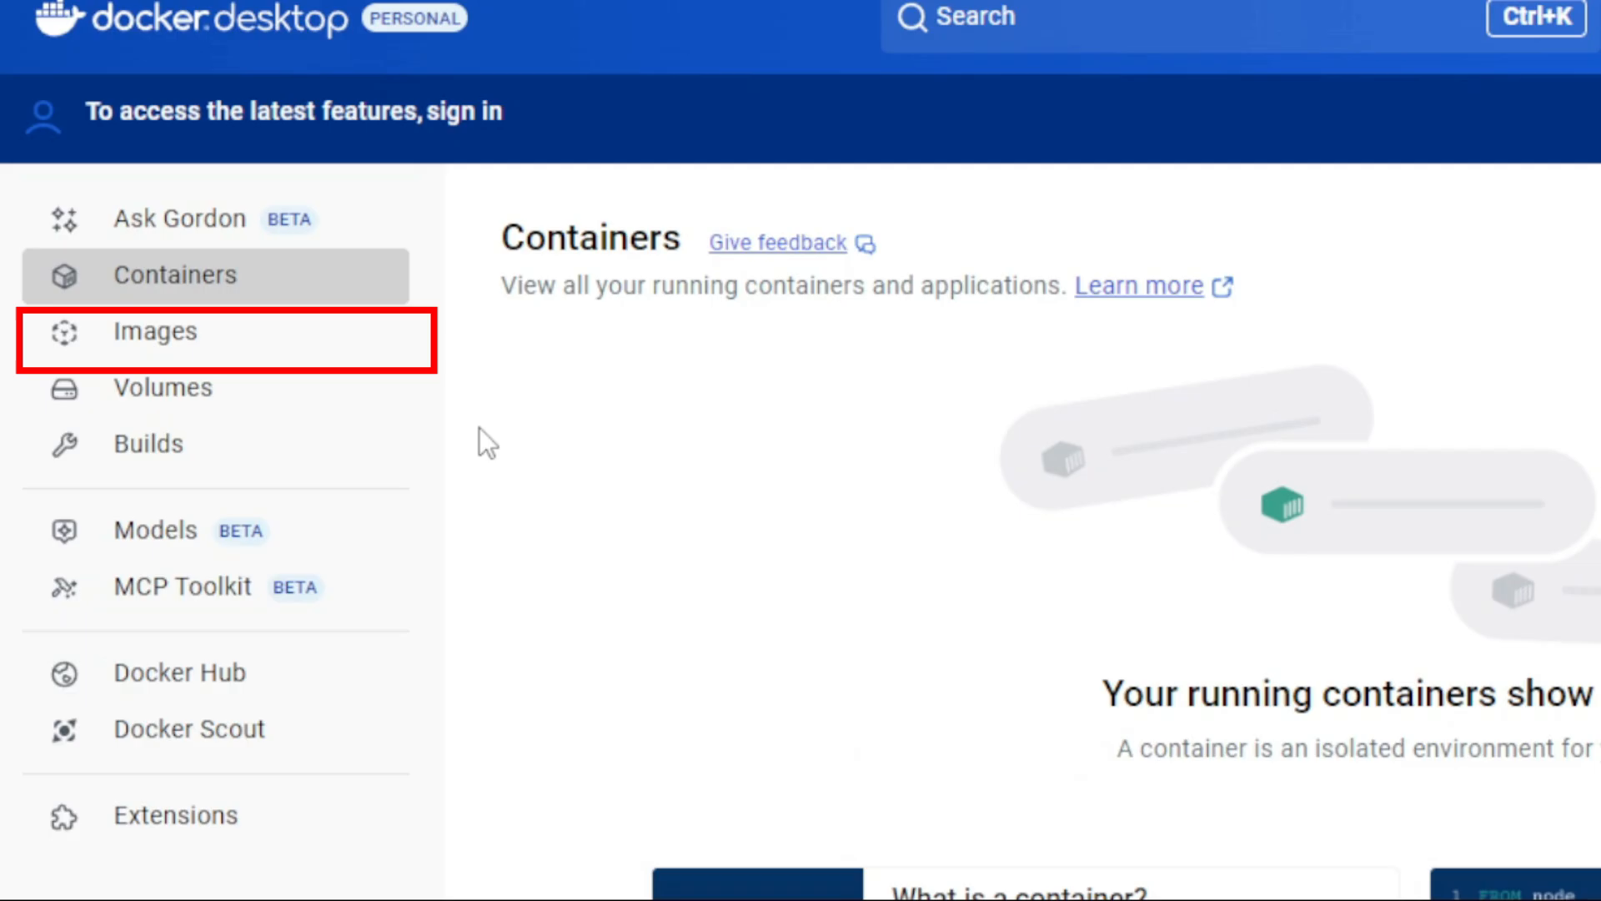
- Search for the n8n image to run and pull the latest tag of n8nio/n8n
click(148, 250)
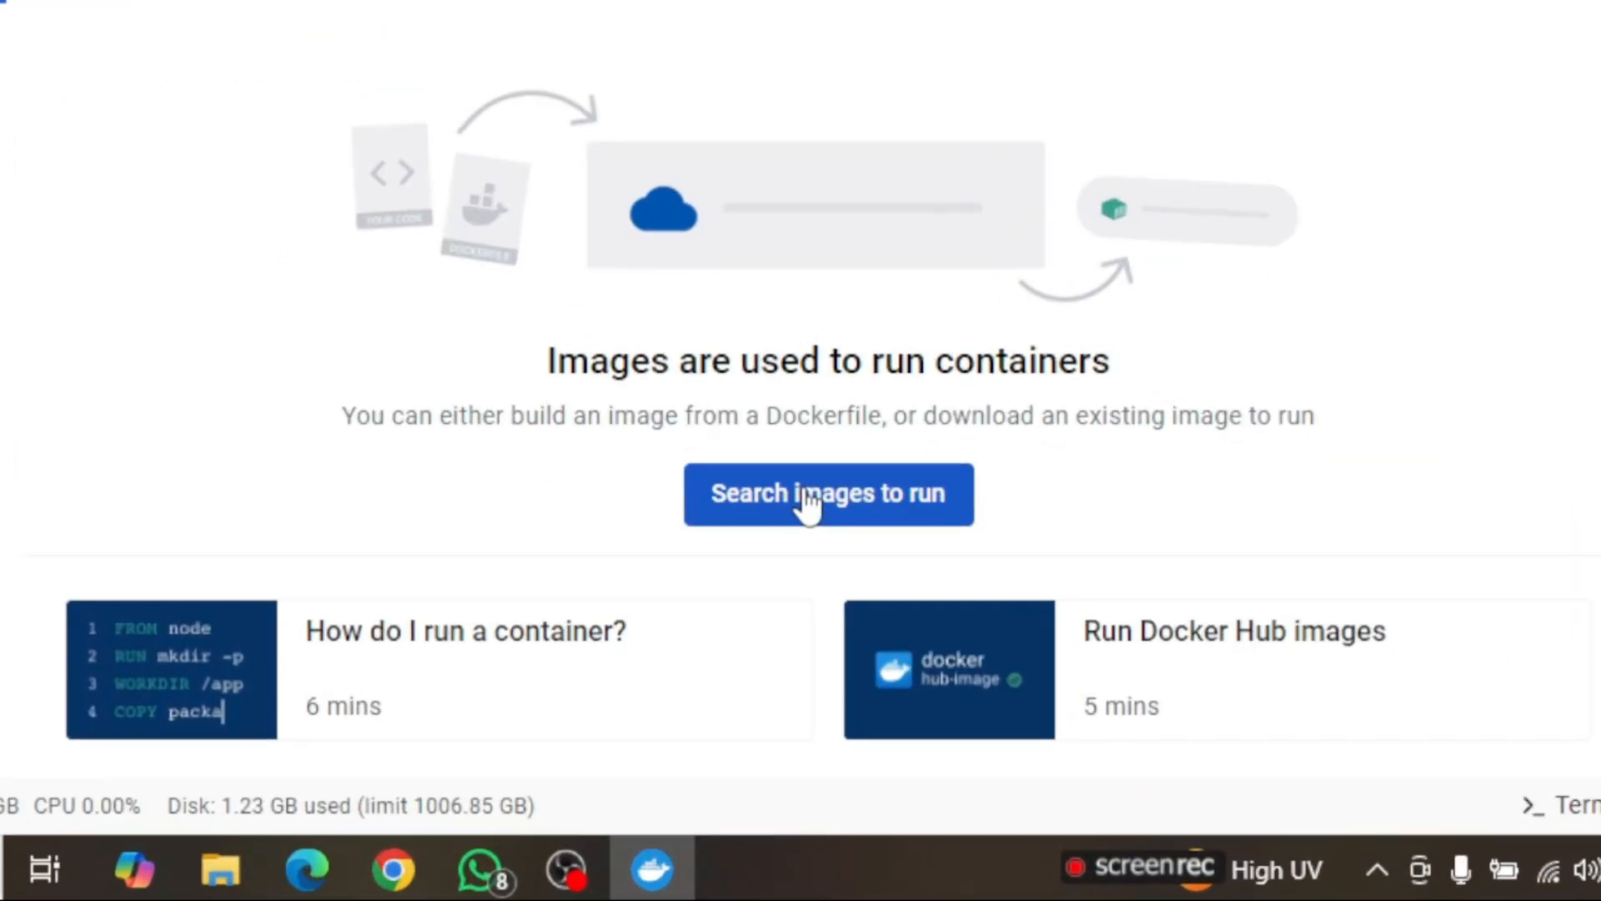
click(934, 633)
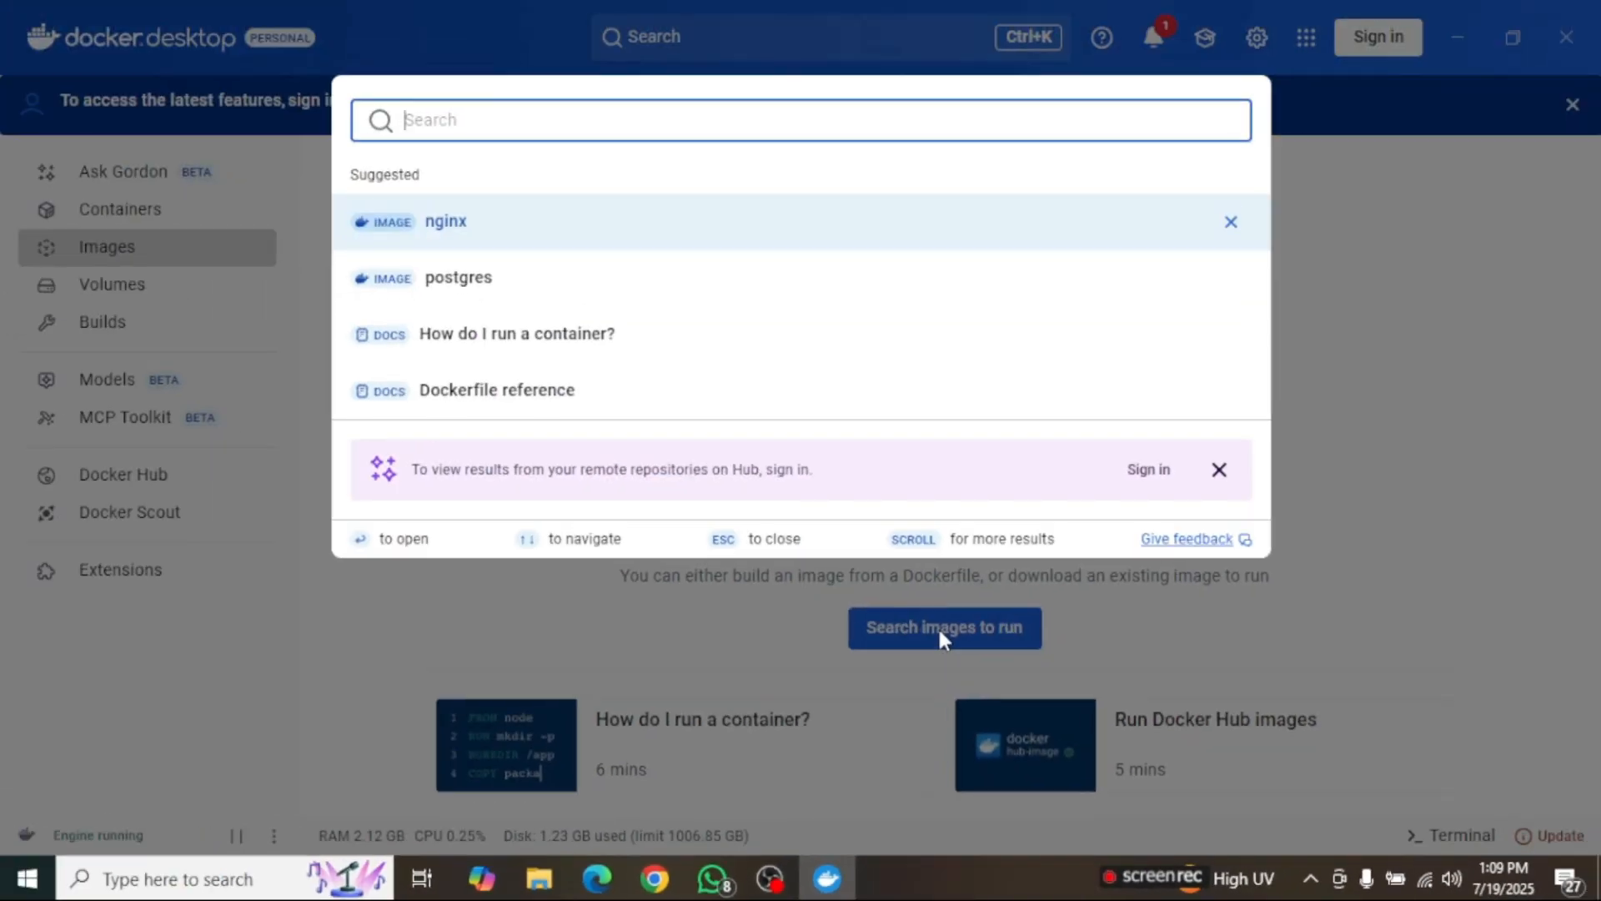
text(n8n)
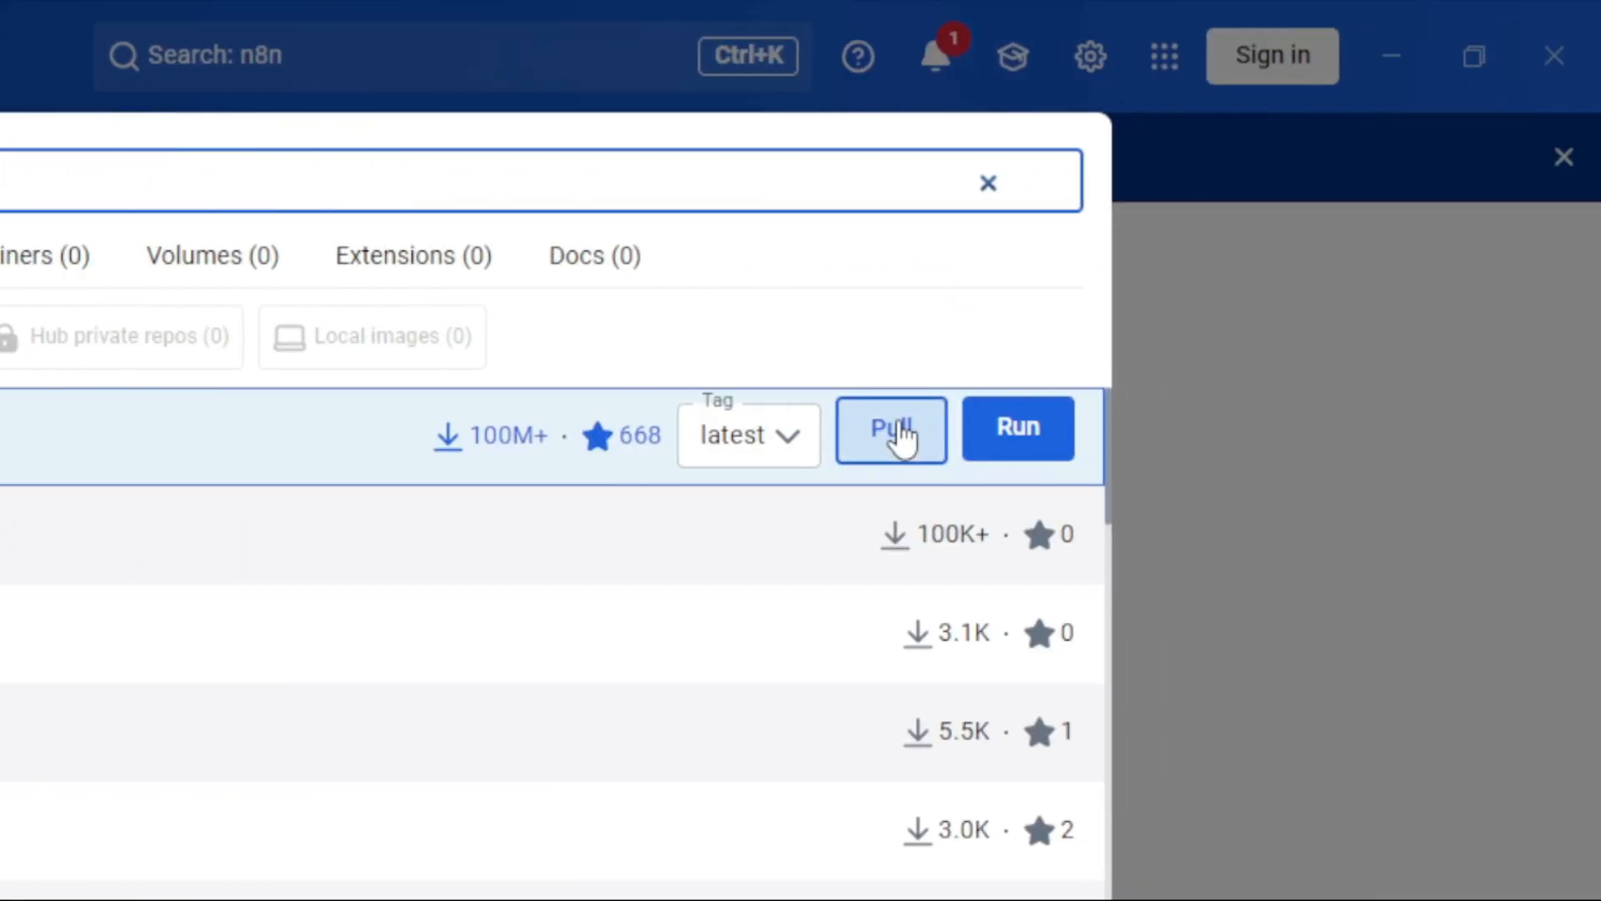
click(901, 435)
click(305, 458)
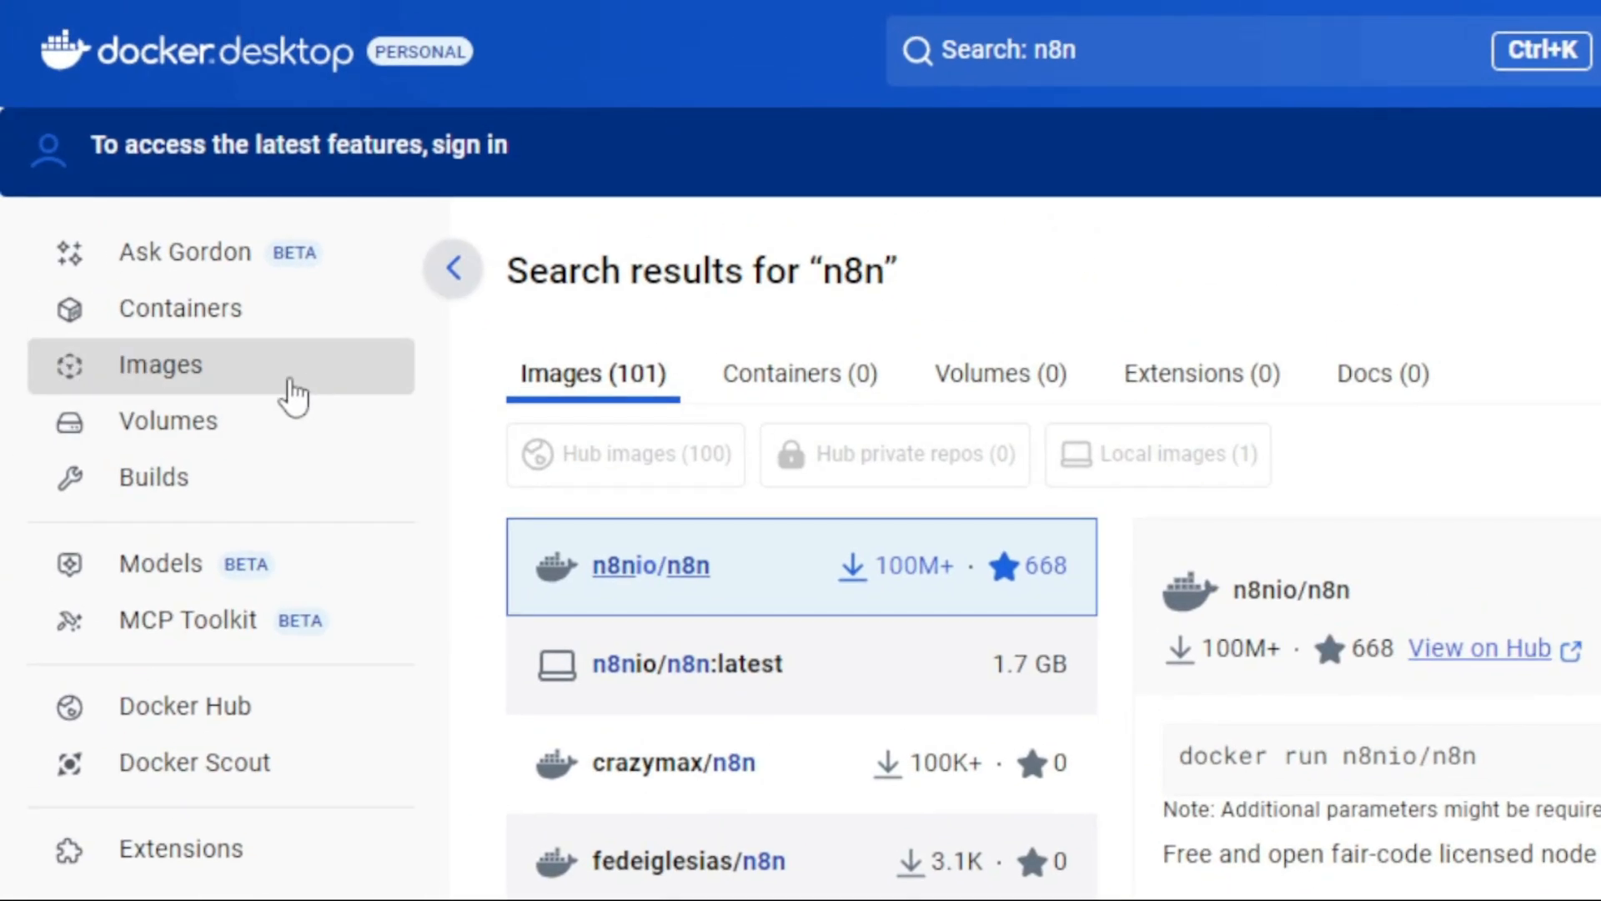
- Set up a new container from the local n8nio/n8n:latest image, named N8N with host port 5678
click(189, 373)
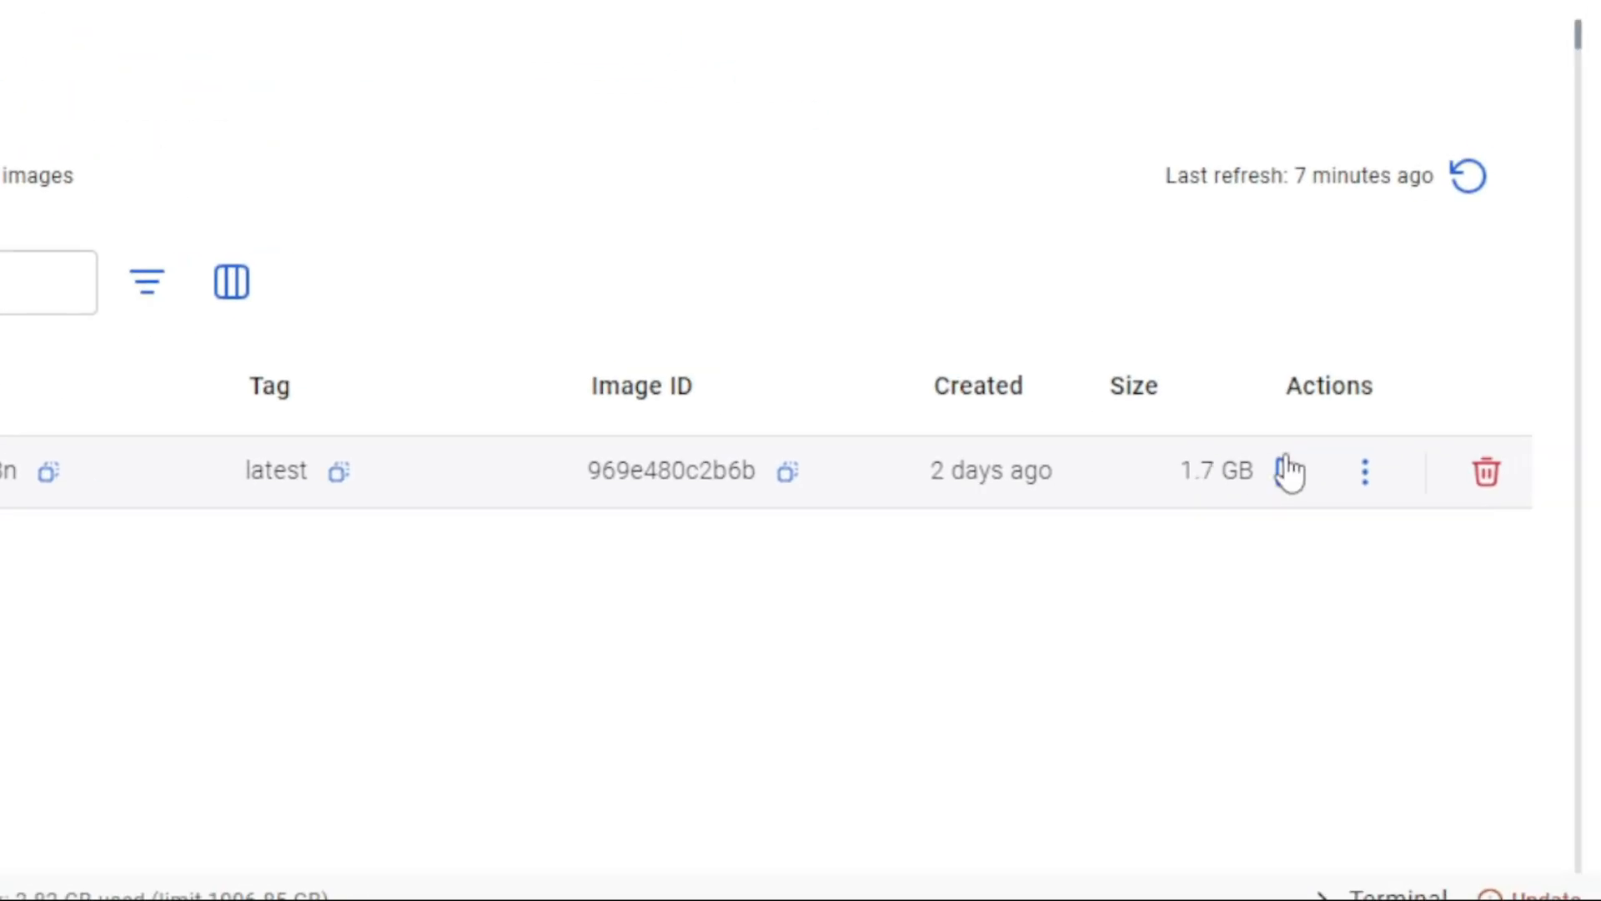
click(1289, 474)
click(884, 307)
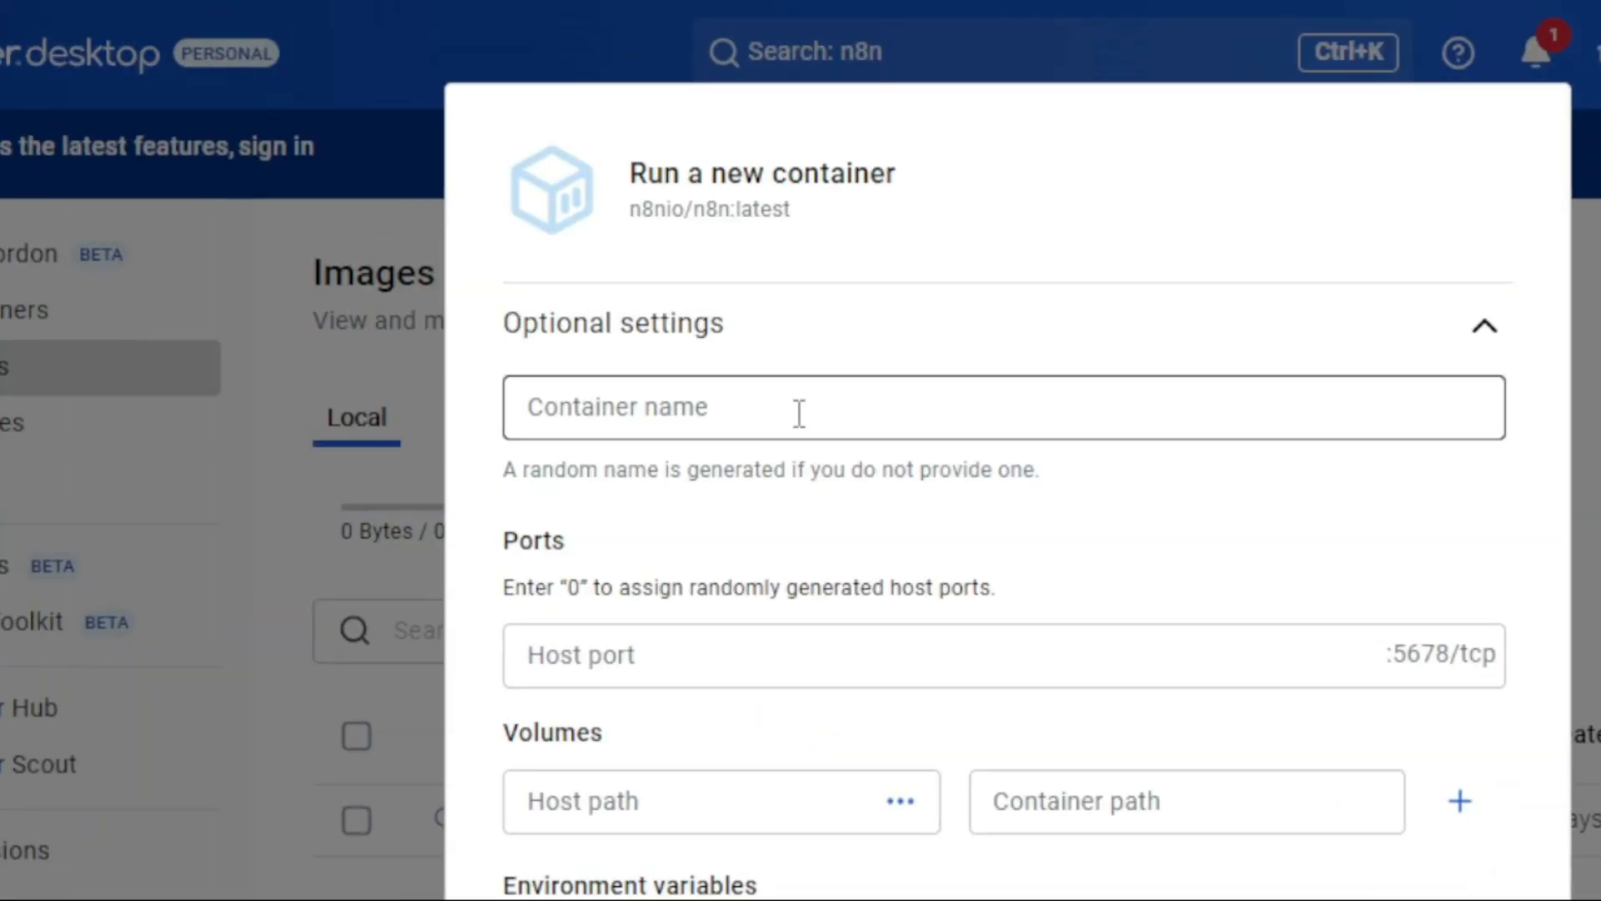
click(197, 64)
text(N8N)
key(BackSpace)
key(BackSpace)
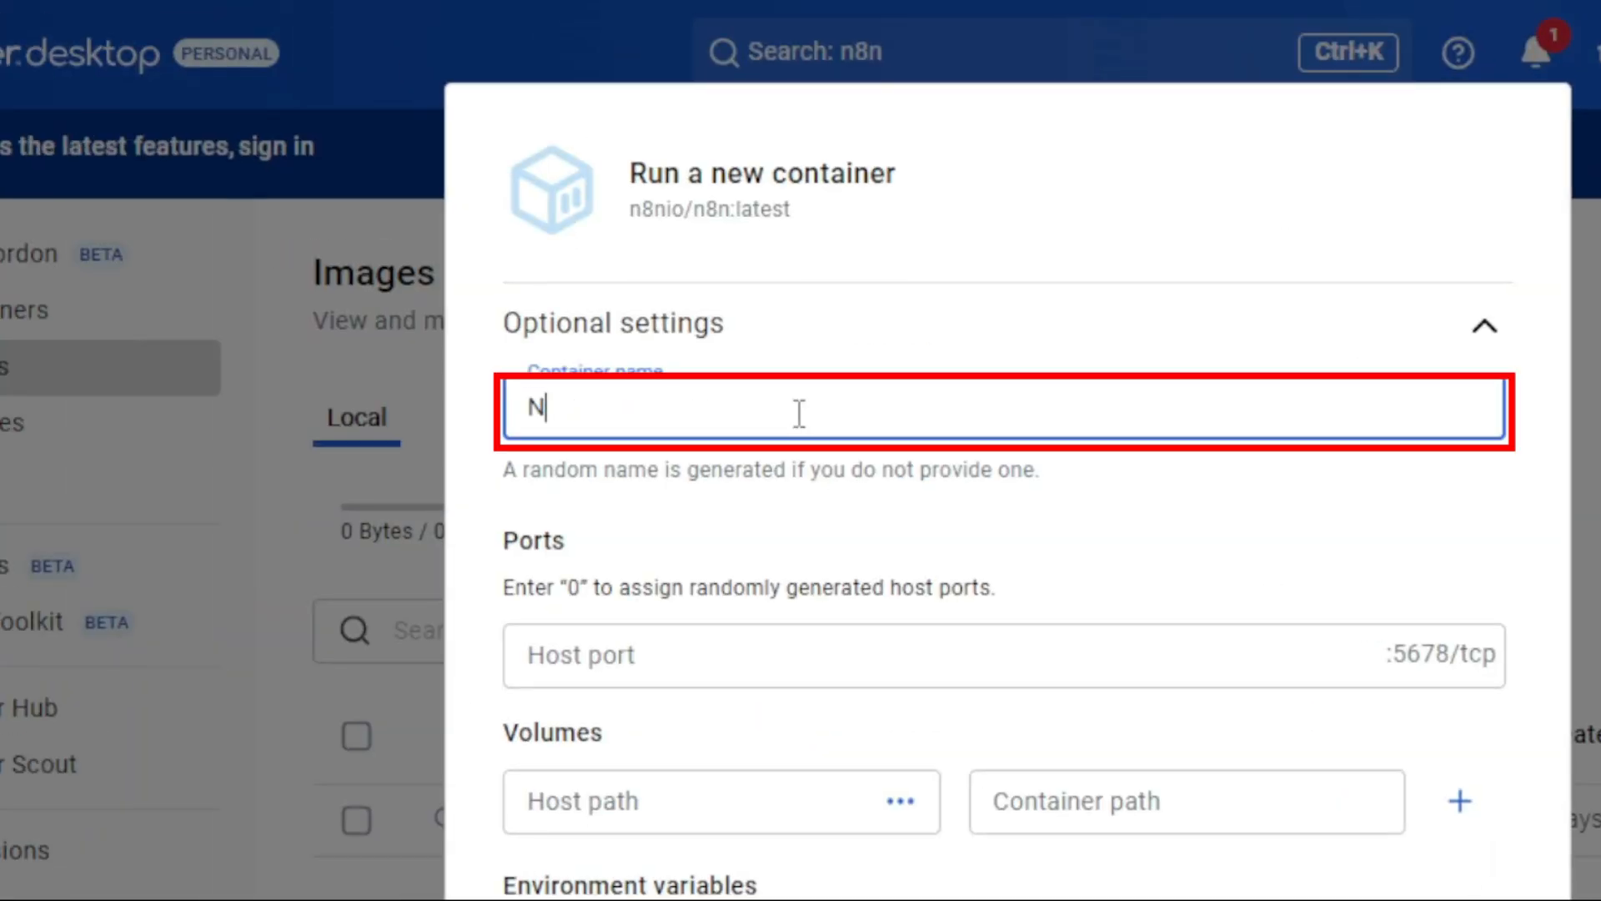
text(8N)
click(640, 651)
text(5678)
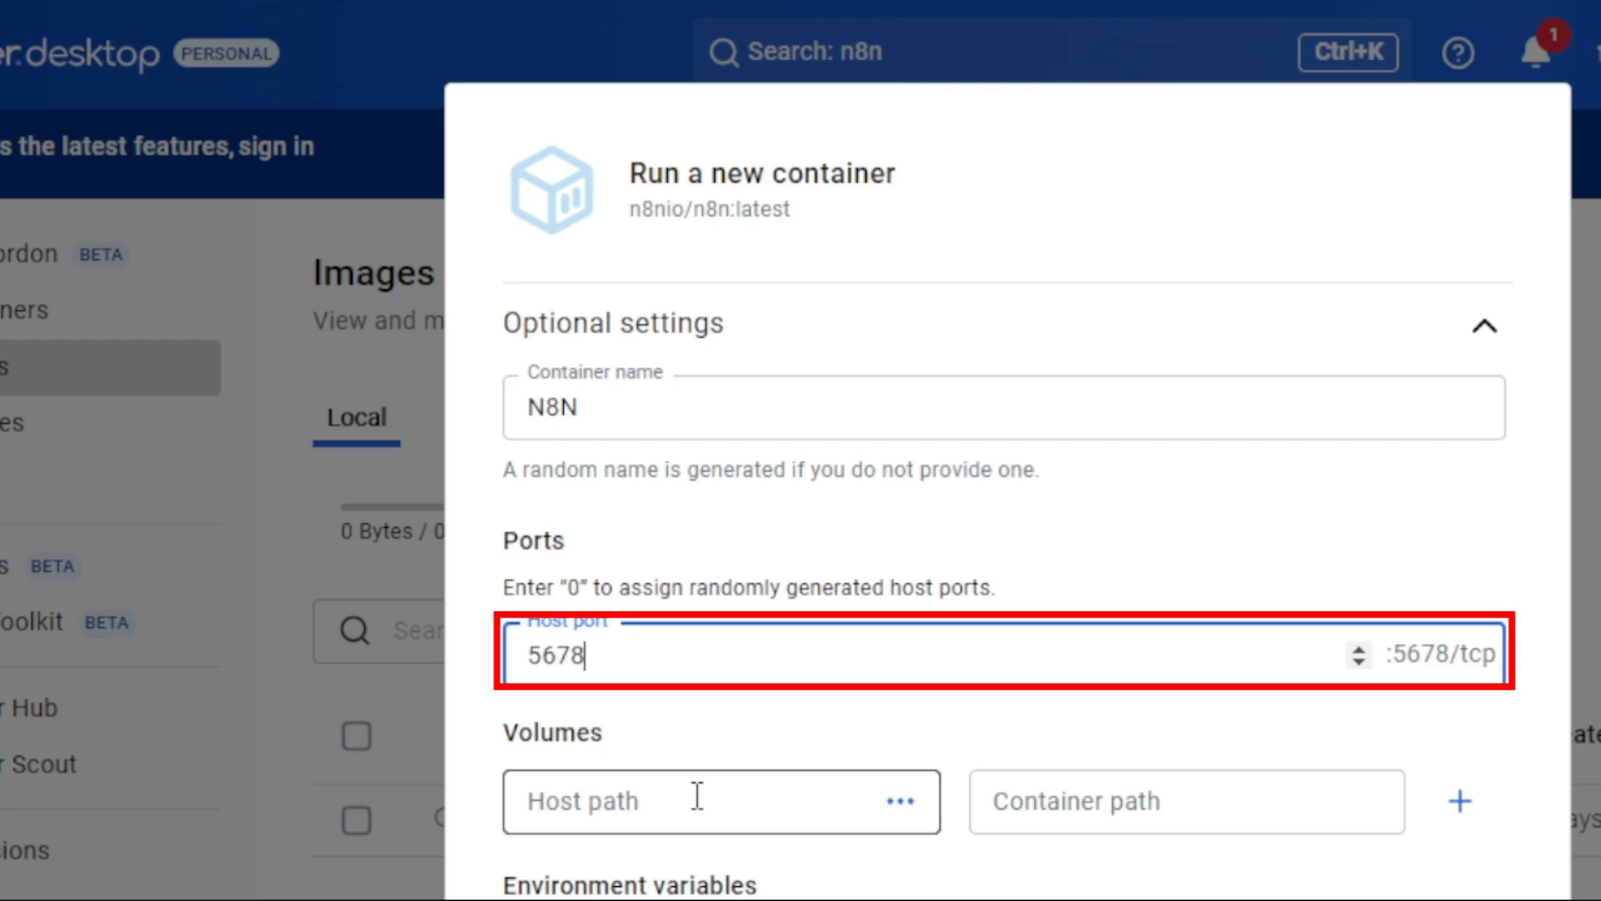
- Create a folder named N8N on the Desktop and use it as the container volume's host path
click(697, 796)
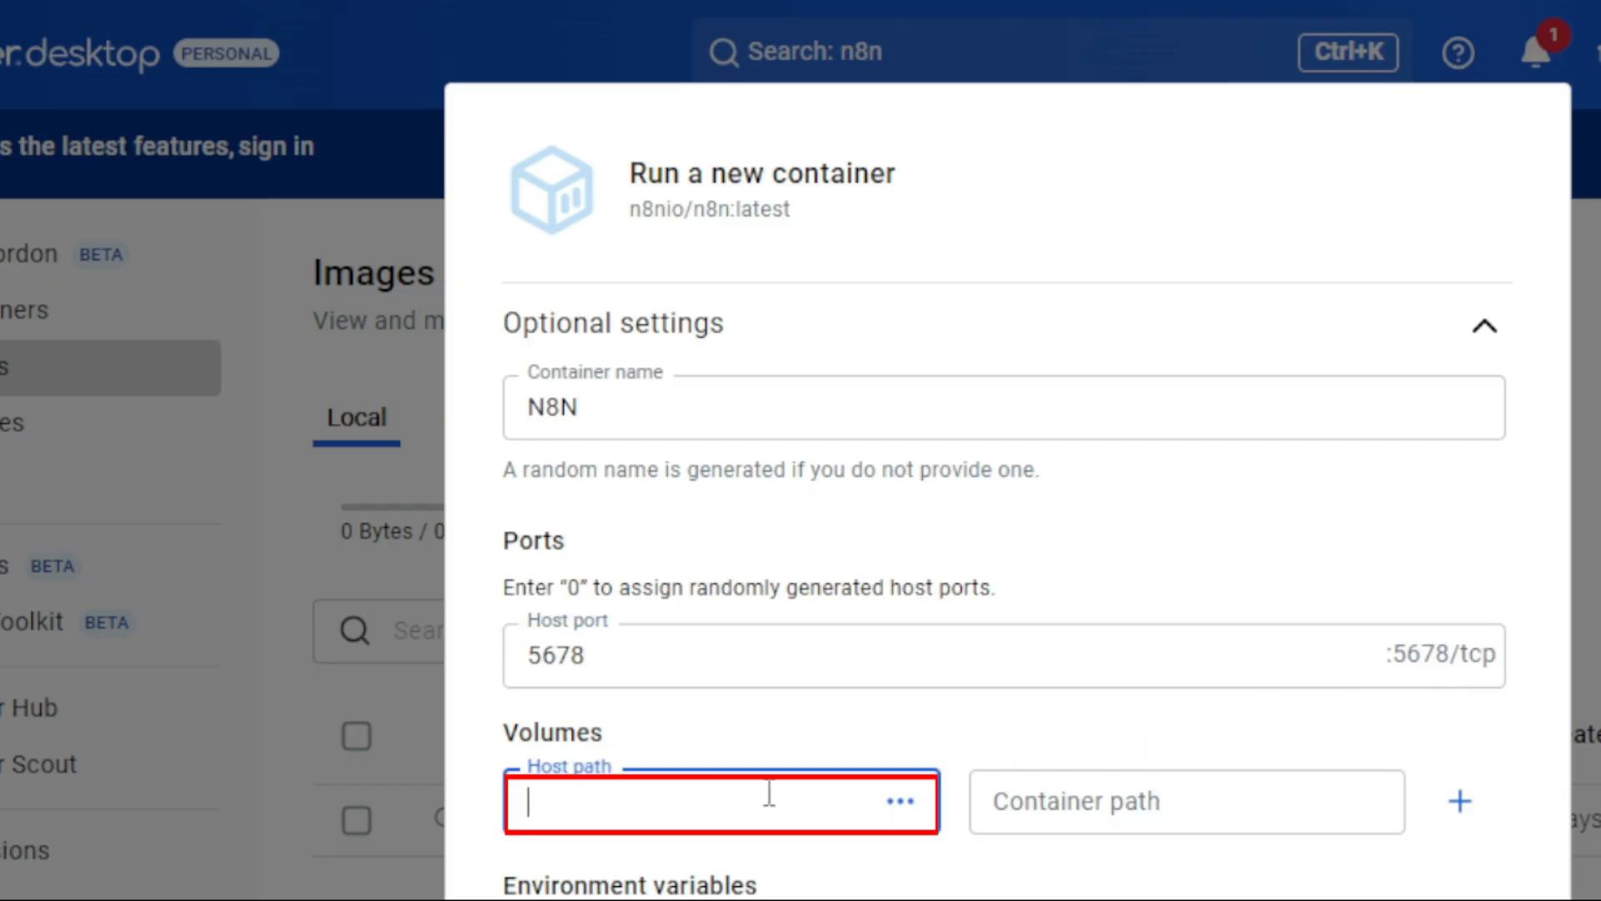
click(895, 814)
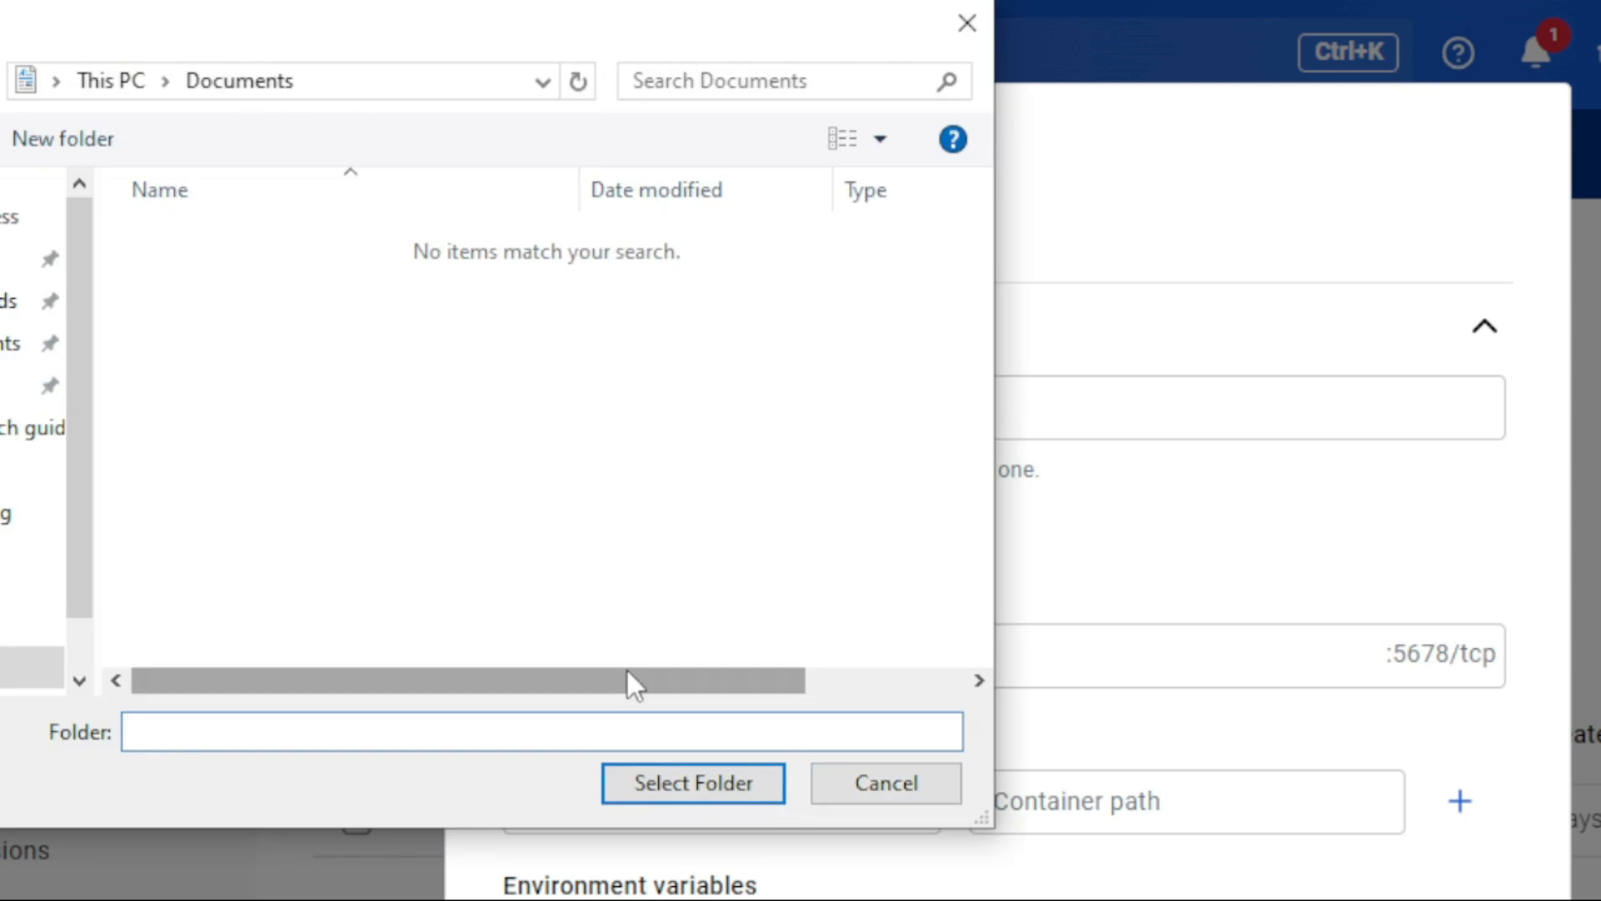
click(129, 266)
click(261, 137)
text(NN)
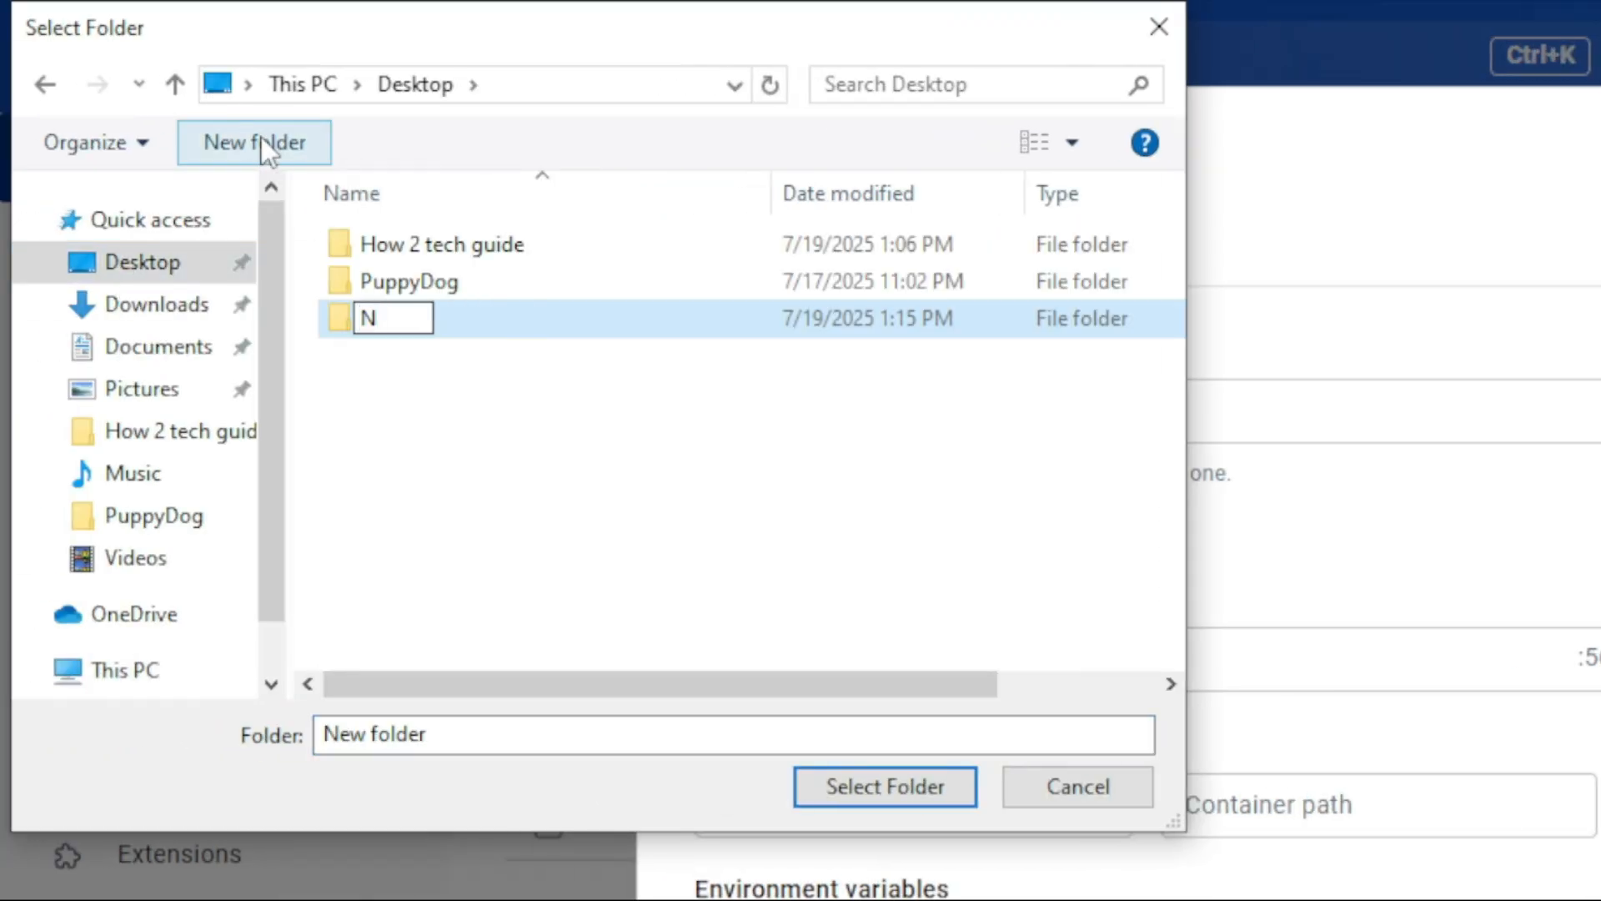
key(Return)
double_click(375, 315)
click(871, 787)
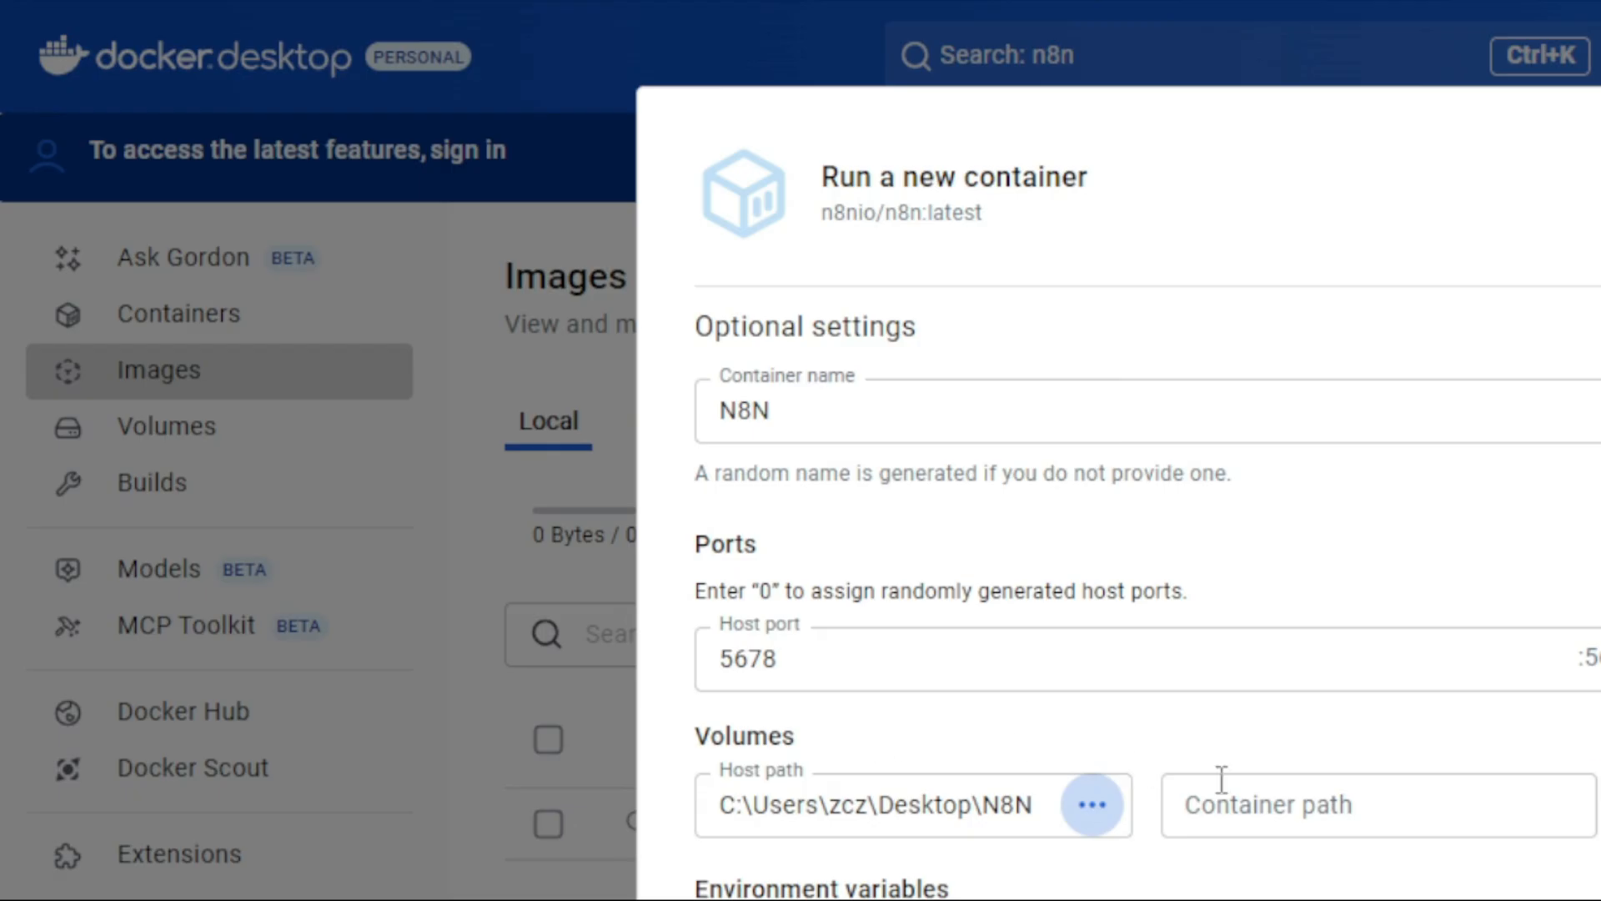
- Set the volume's container path to /home/node/n8n and run the container
click(1255, 807)
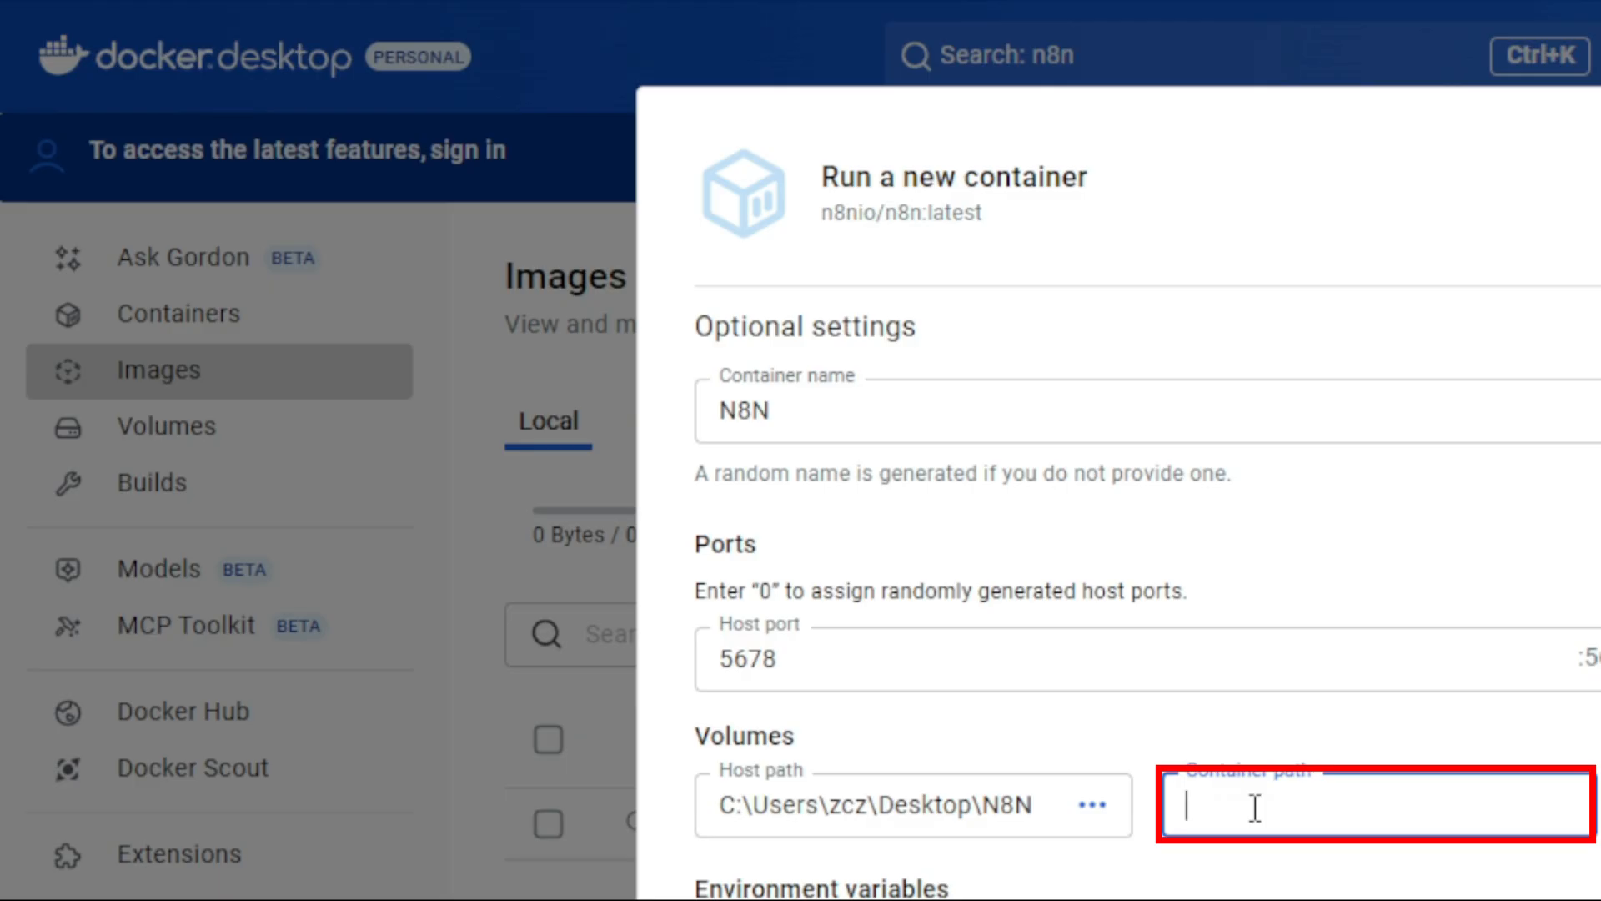
text(/home/node/n8n)
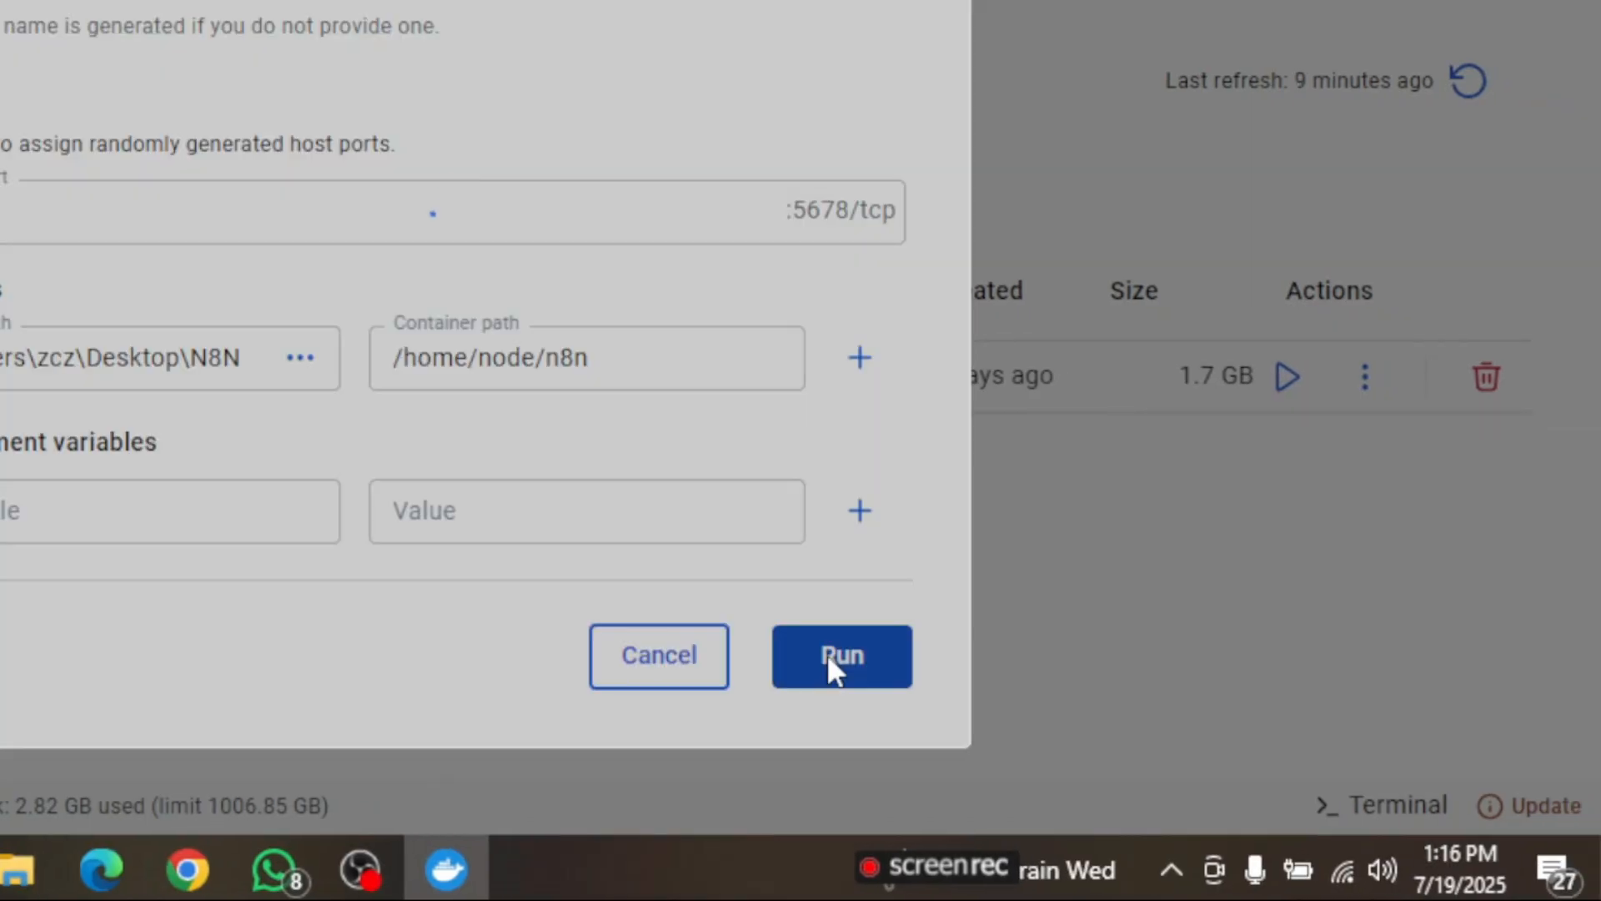
click(867, 656)
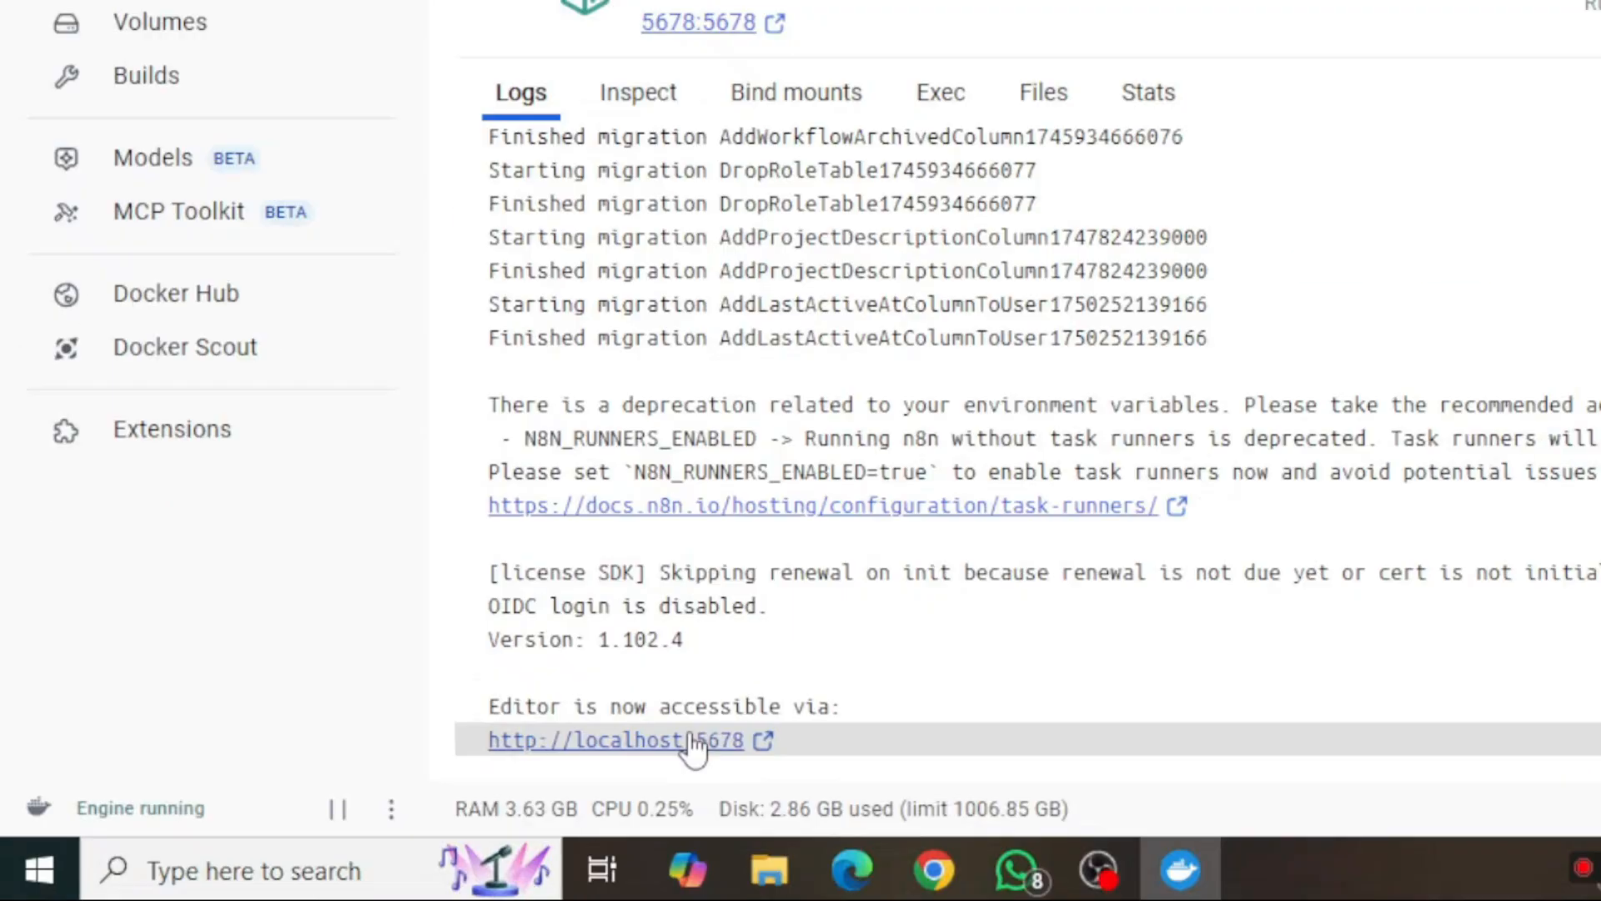
- Open n8n at localhost:5678, submit the owner account form opting into security and product updates, and leave the customization questions unanswered
click(733, 751)
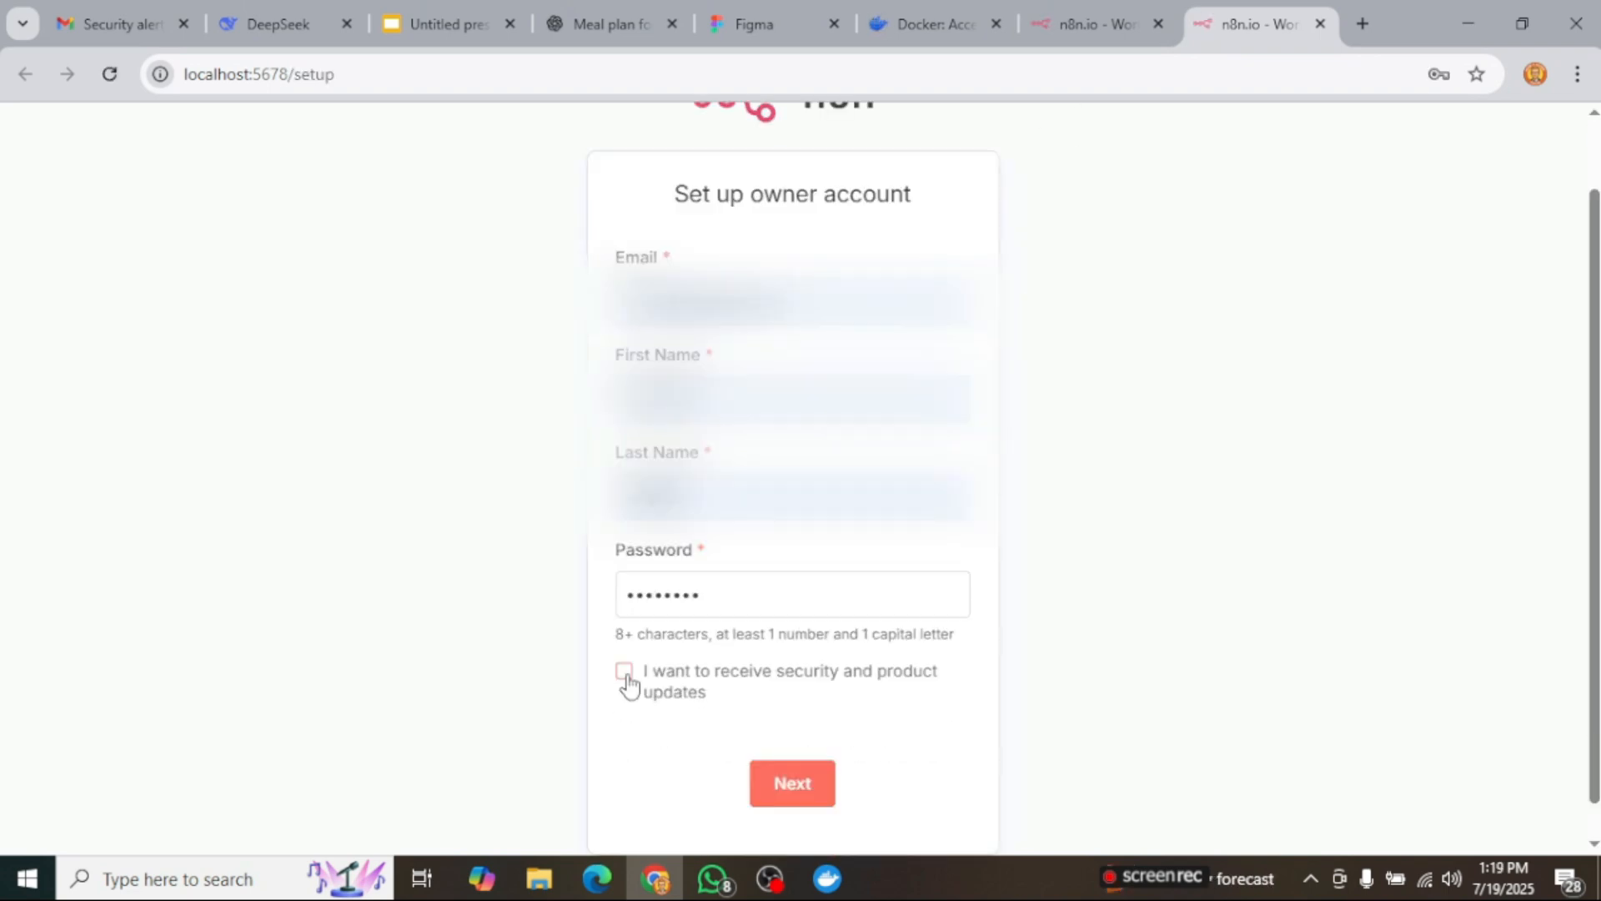
click(627, 679)
click(792, 793)
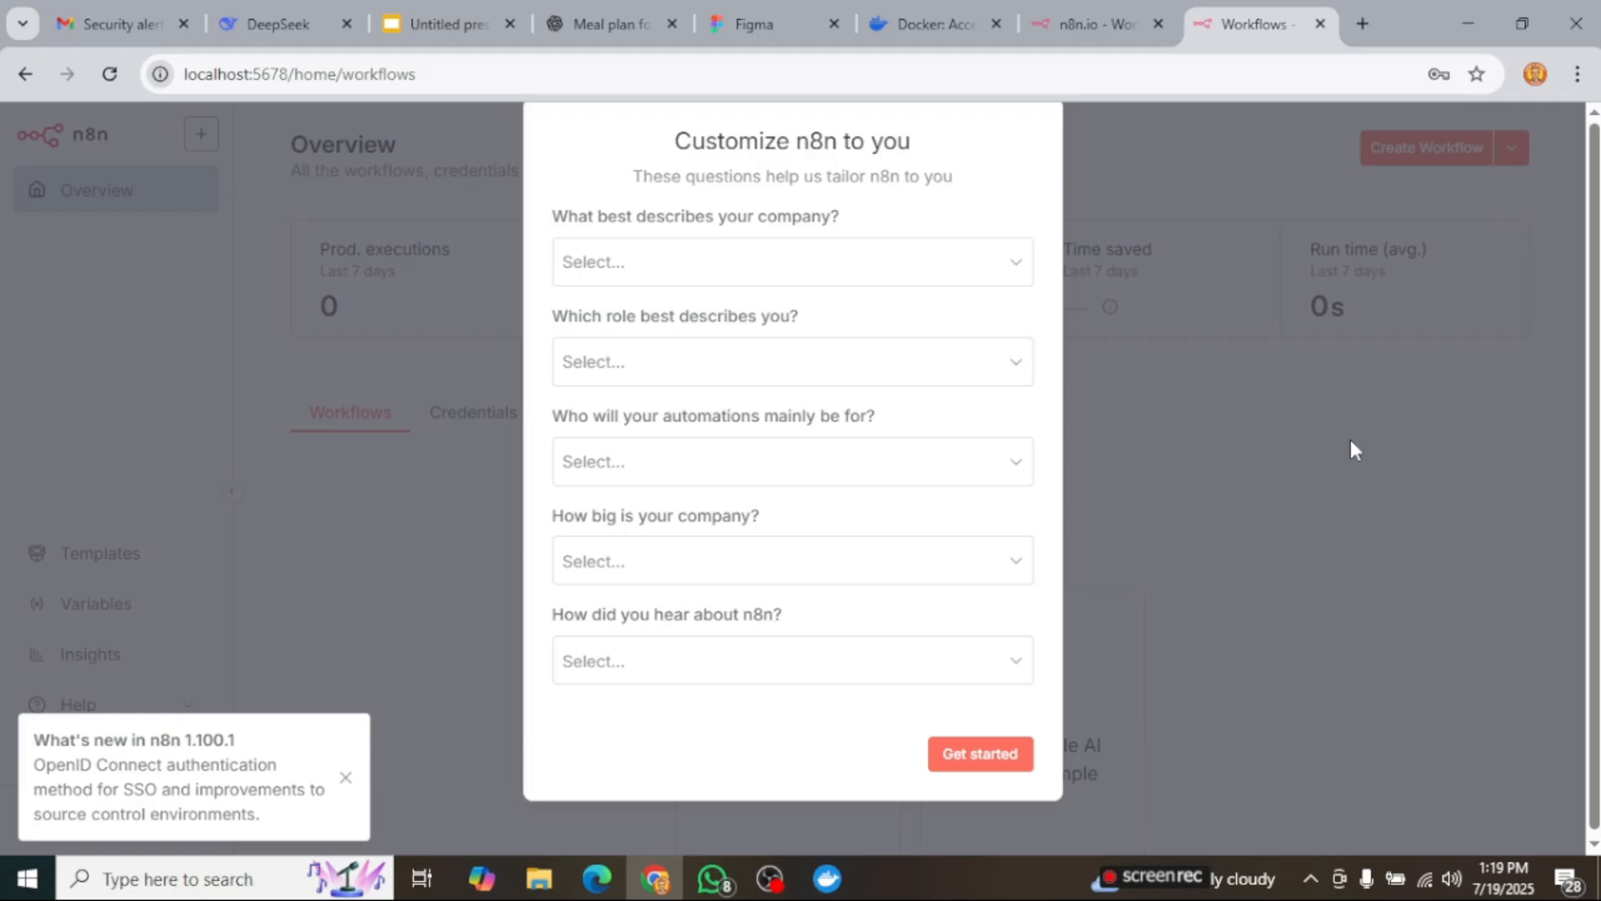
click(966, 761)
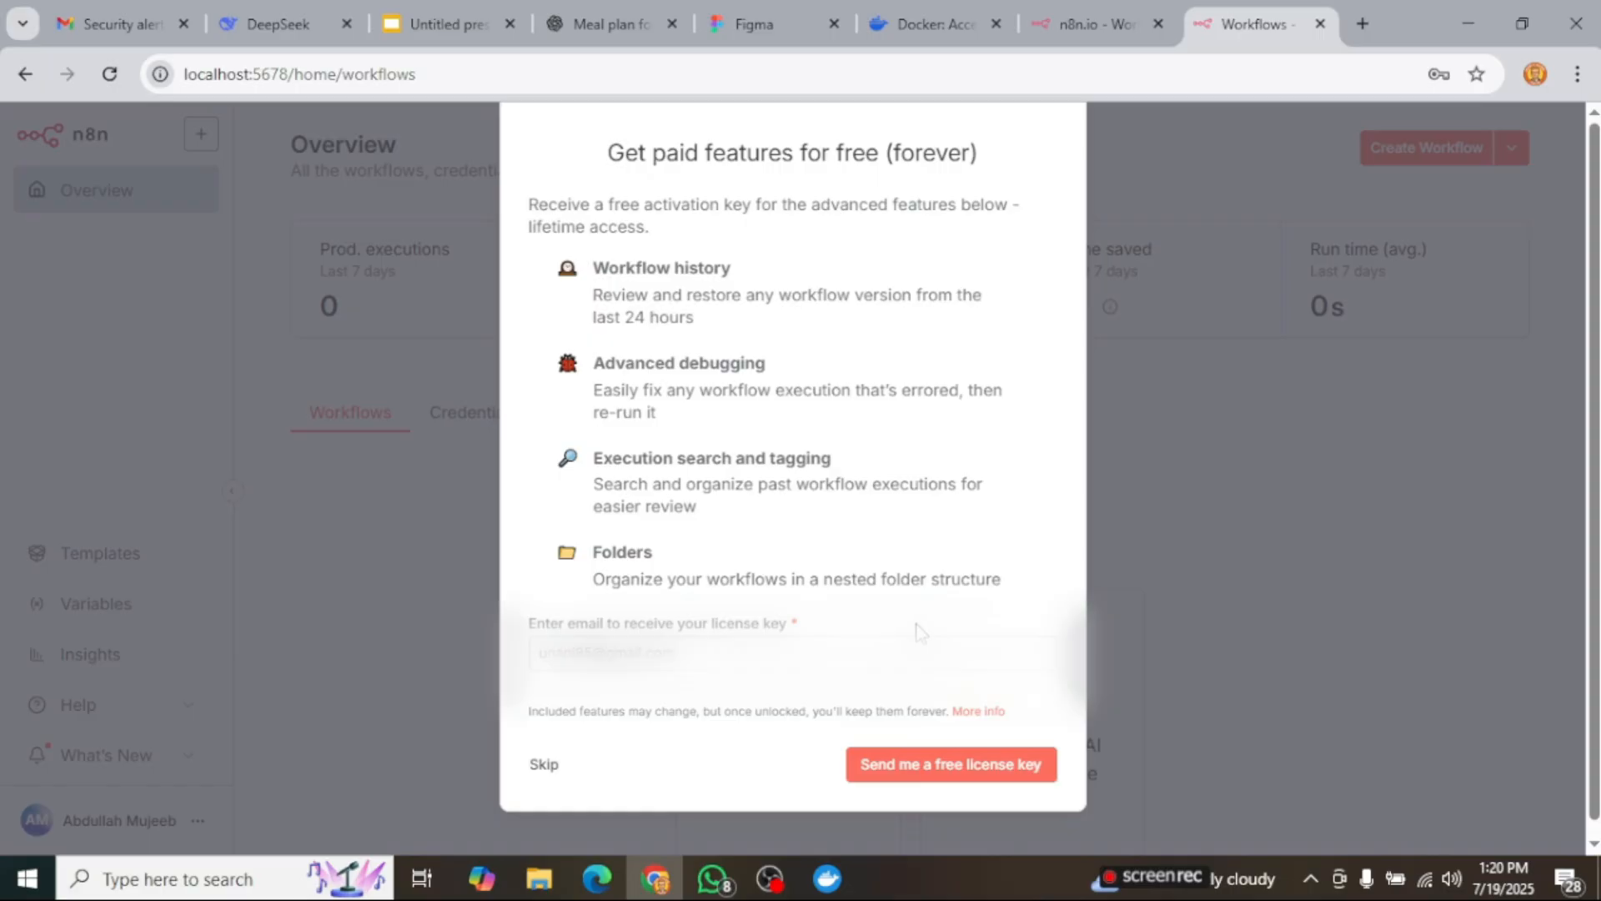
- Request the free n8n license key and activate it from the received e-mail
key(Return)
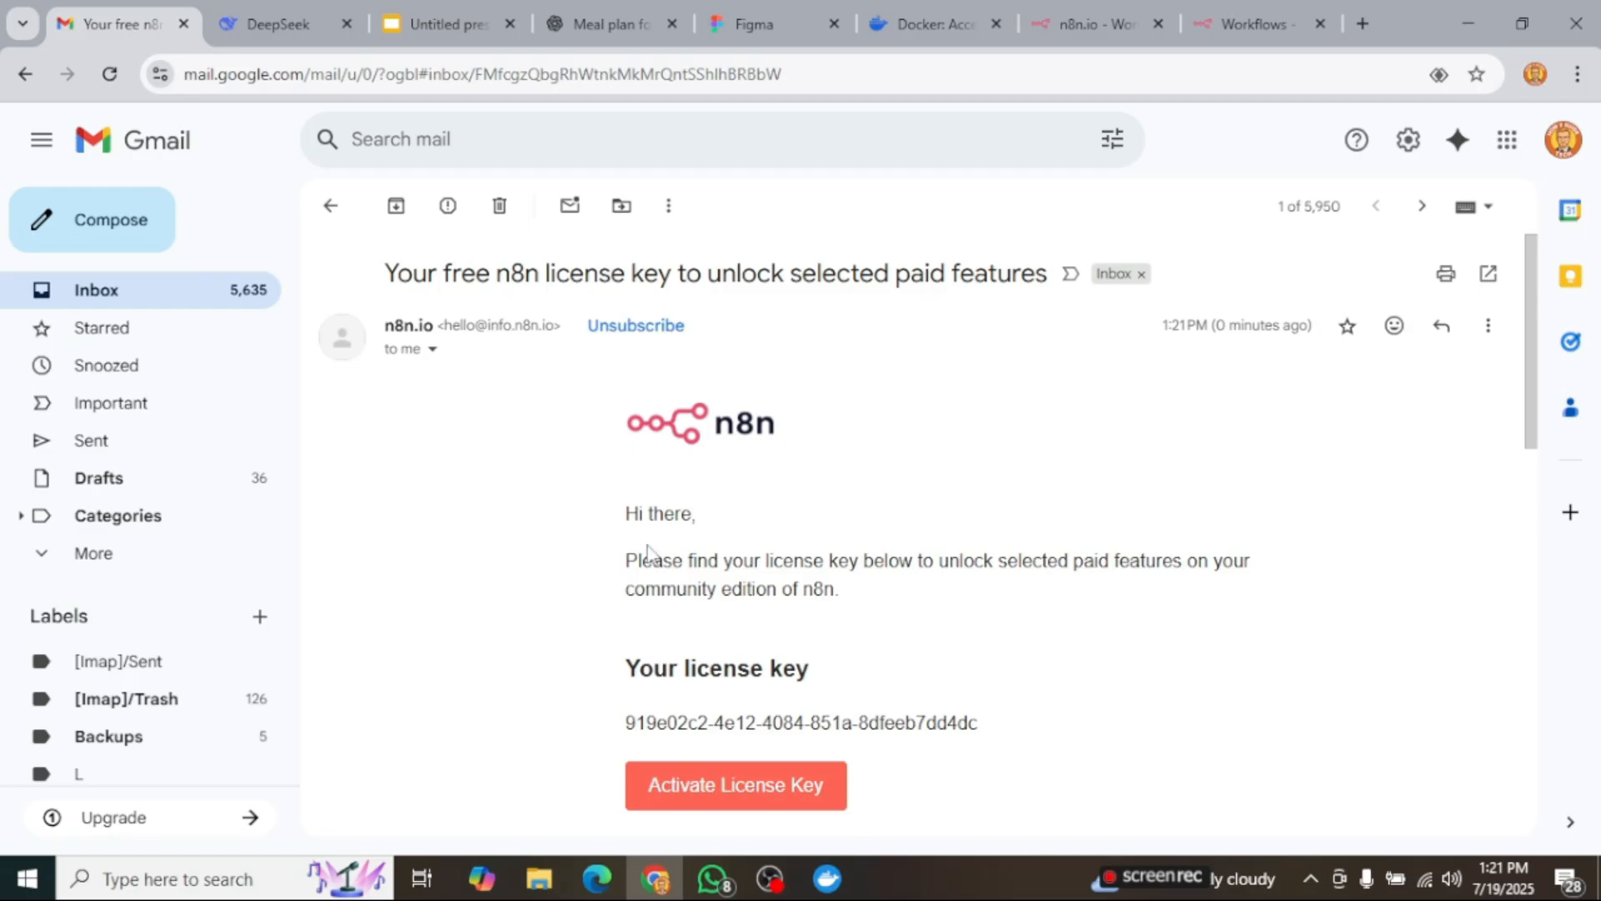
click(760, 797)
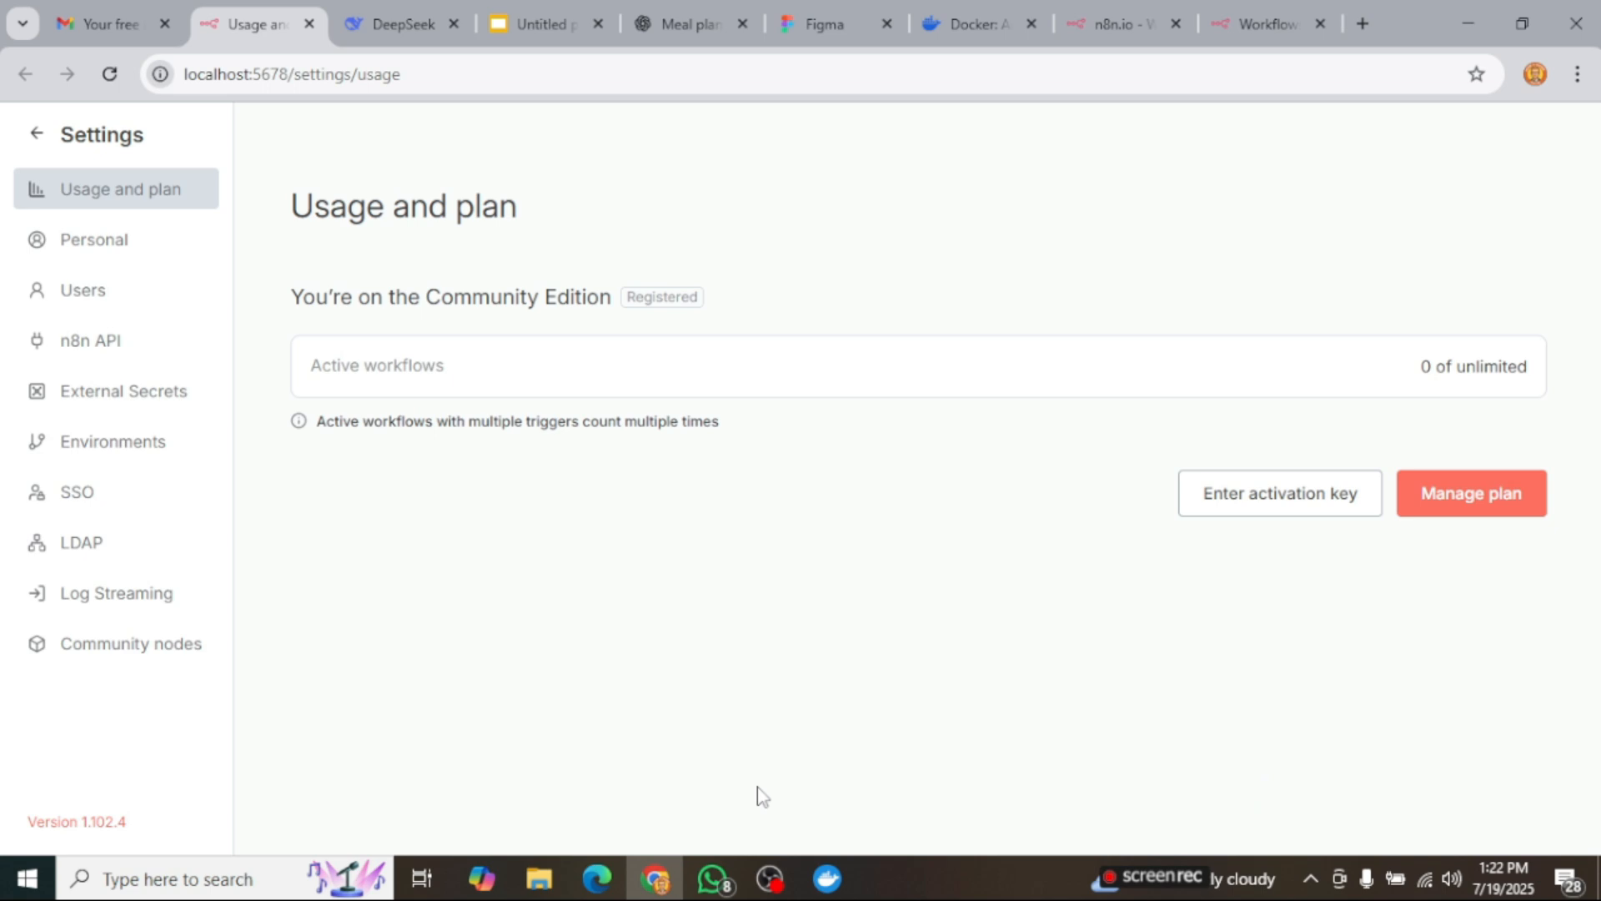
- Try to activate n8n manually with the license key copied from the e-mail, and close the activation dialog
click(109, 24)
drag(978, 722, 623, 722)
key(ctrl+c)
click(246, 24)
click(1259, 504)
key(ctrl+v)
click(1000, 518)
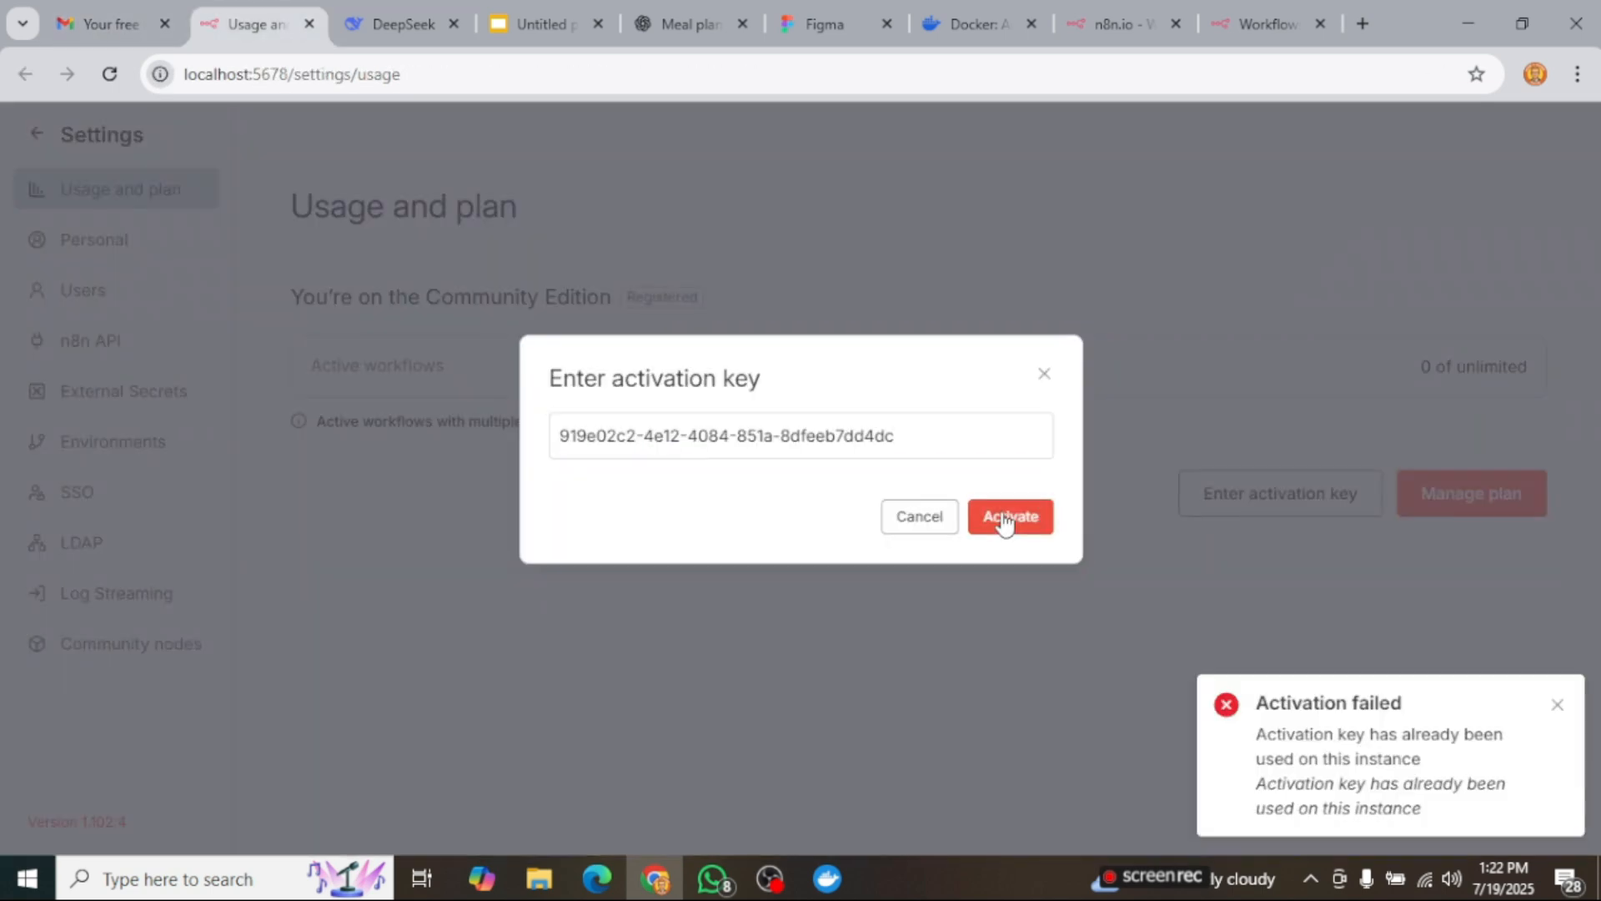
click(938, 517)
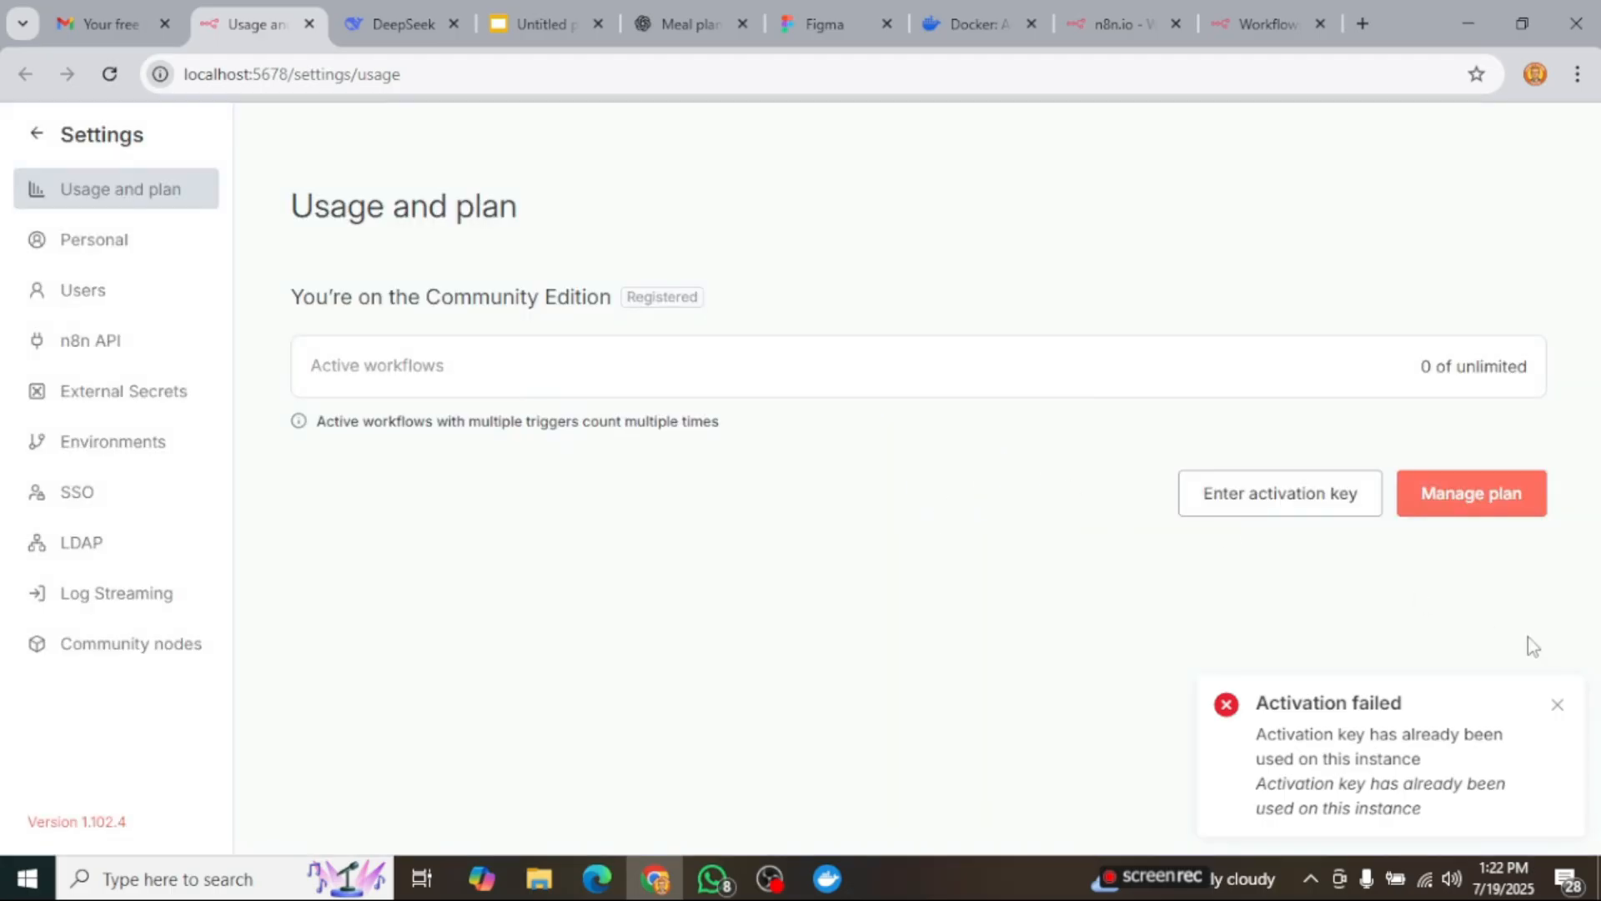
click(1558, 705)
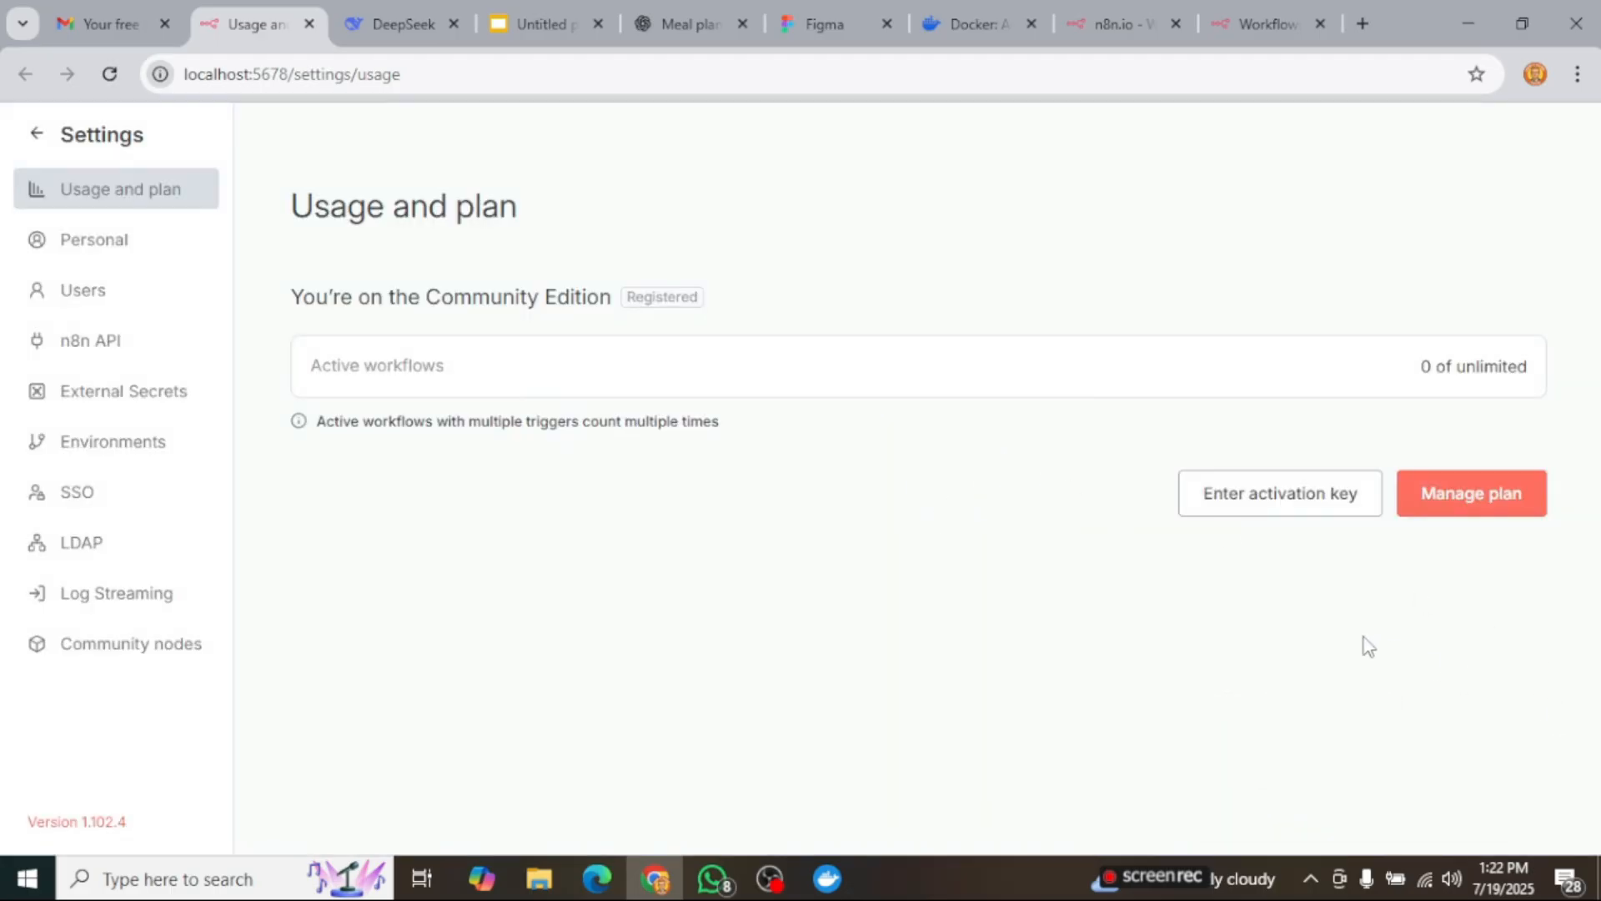
- View the n8n plan management page and return to the Usage and plan settings
click(1465, 494)
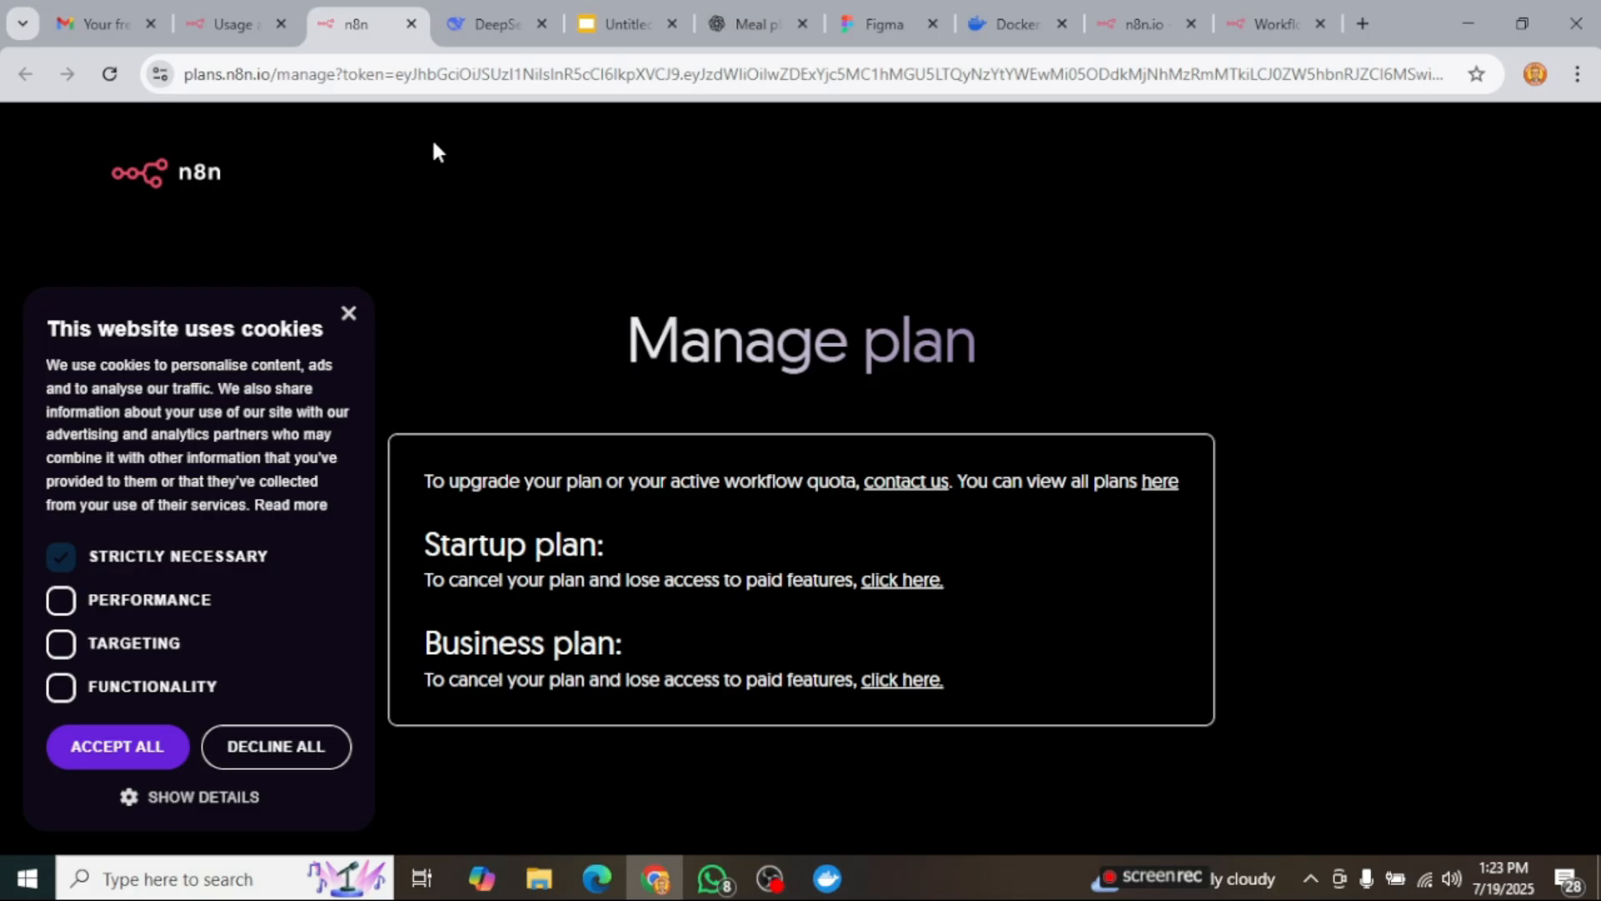
click(410, 25)
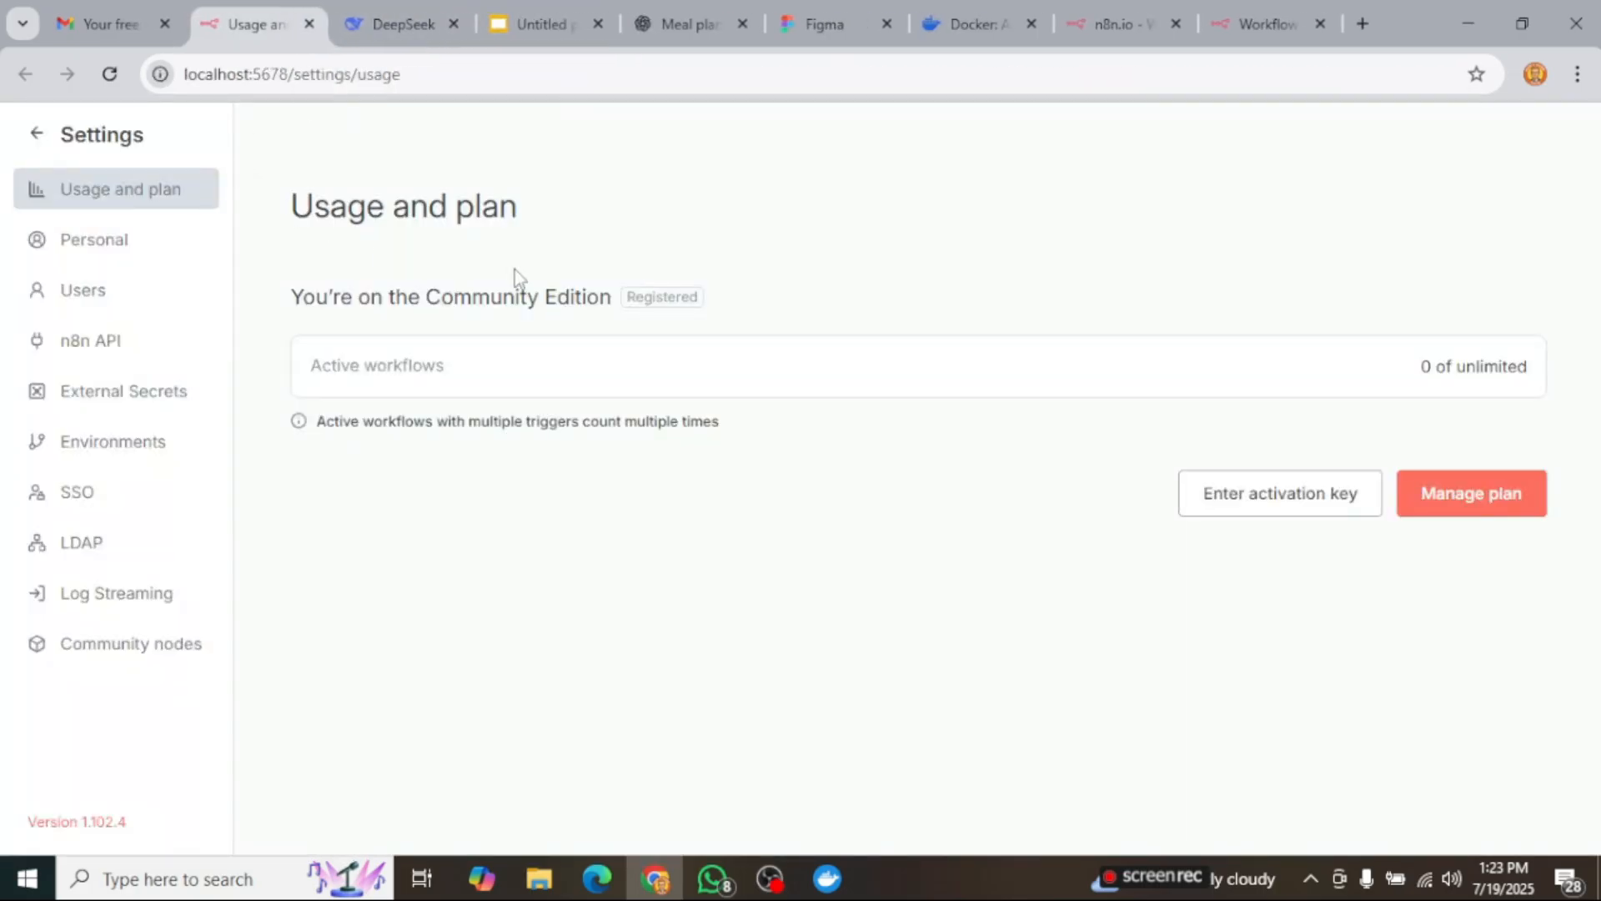